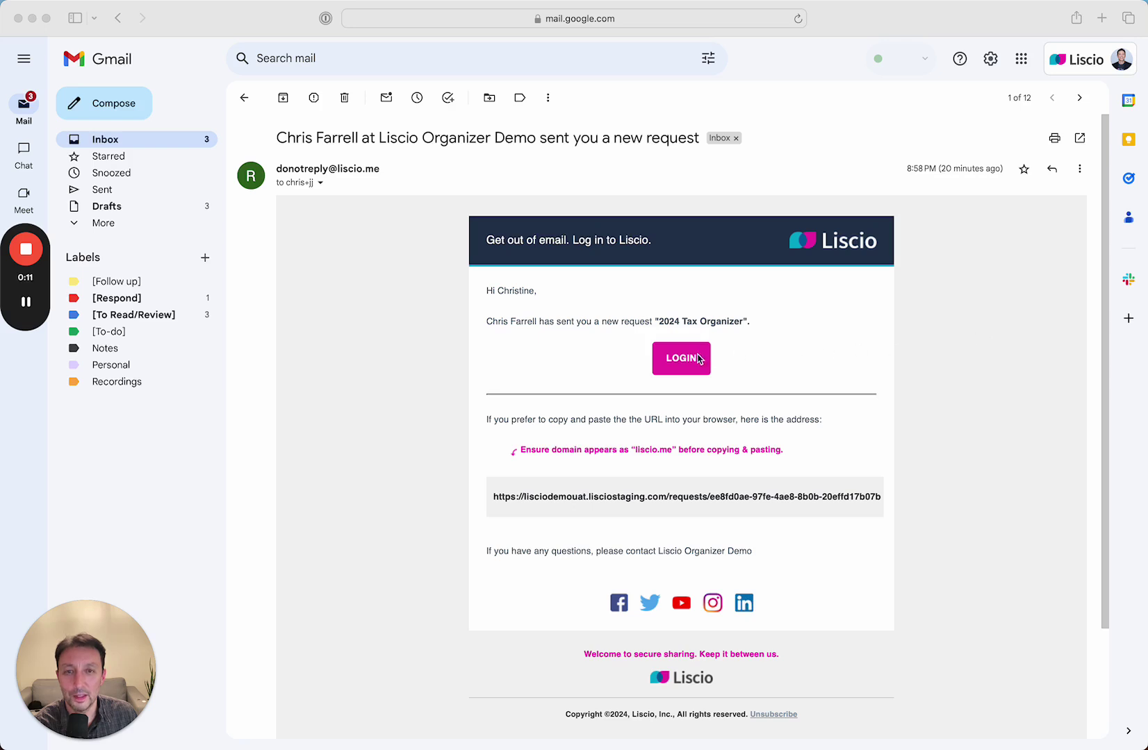
- Open the 2024 Tax Organizer from the LOGIN button in the Liscio request email
{"action": "left_click", "coordinate": [671, 366]}
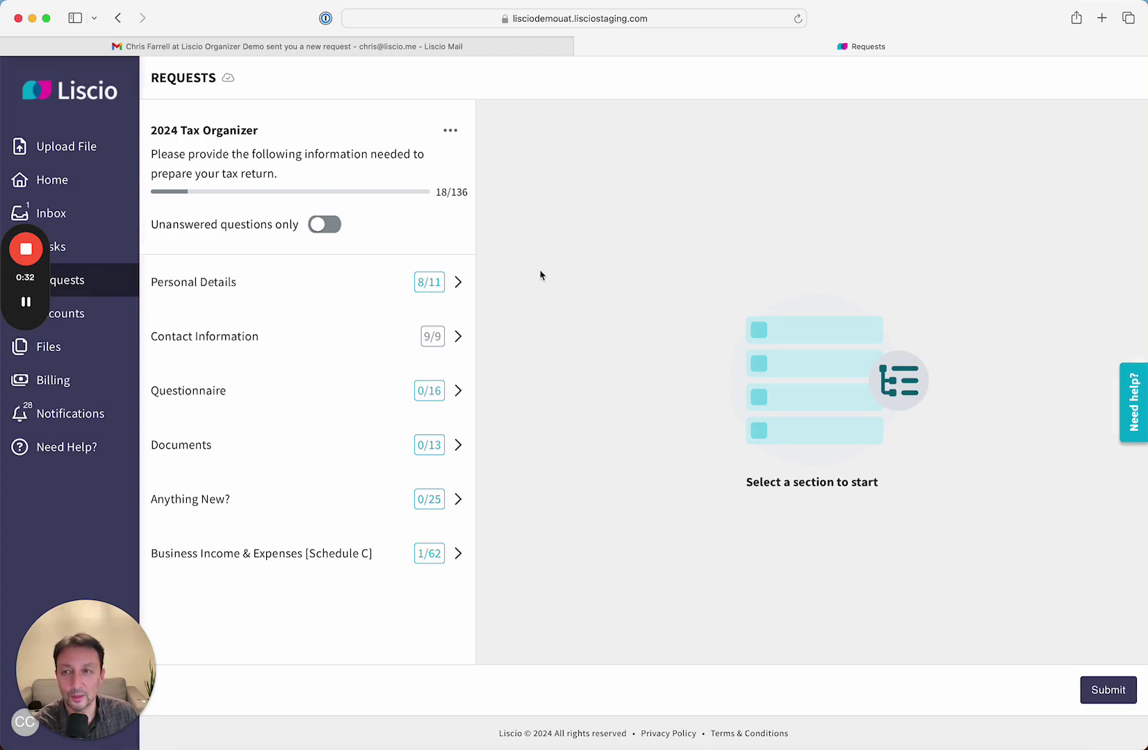
- In Personal Details, mark the ID upload N/A and answer No to the identity-PIN and direct-deposit questions
{"action": "left_click", "coordinate": [323, 290]}
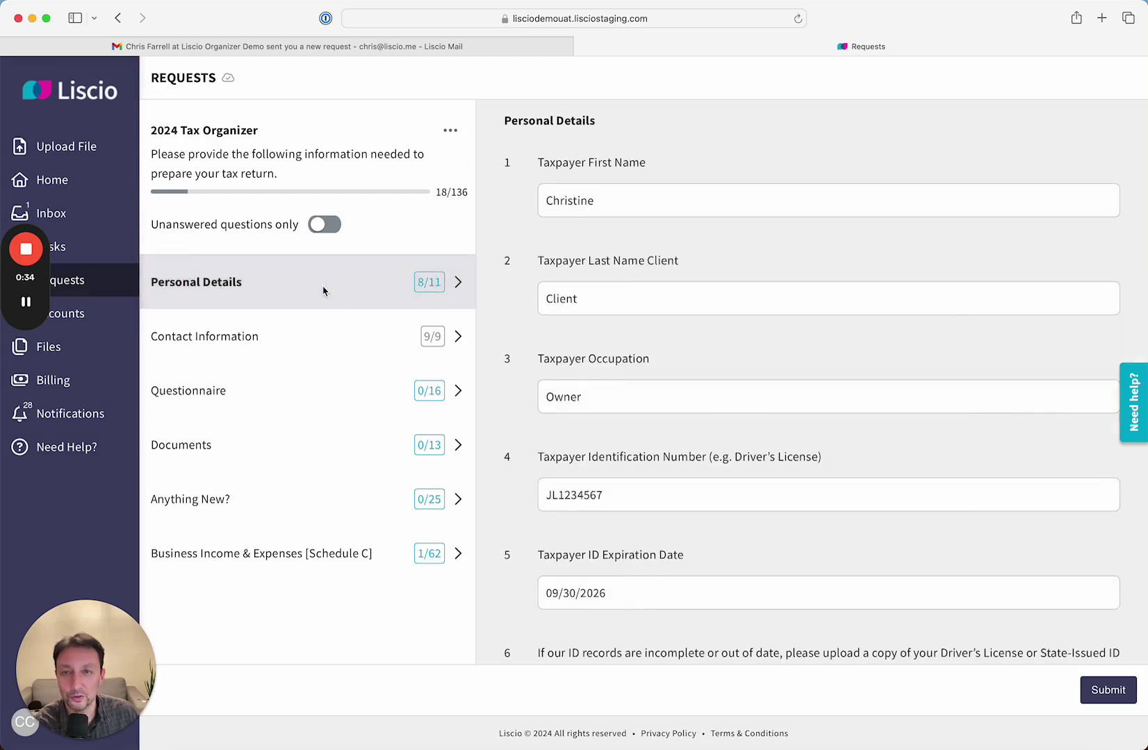
{"action": "scroll", "coordinate": [643, 270], "scroll_direction": "down", "scroll_amount": 5}
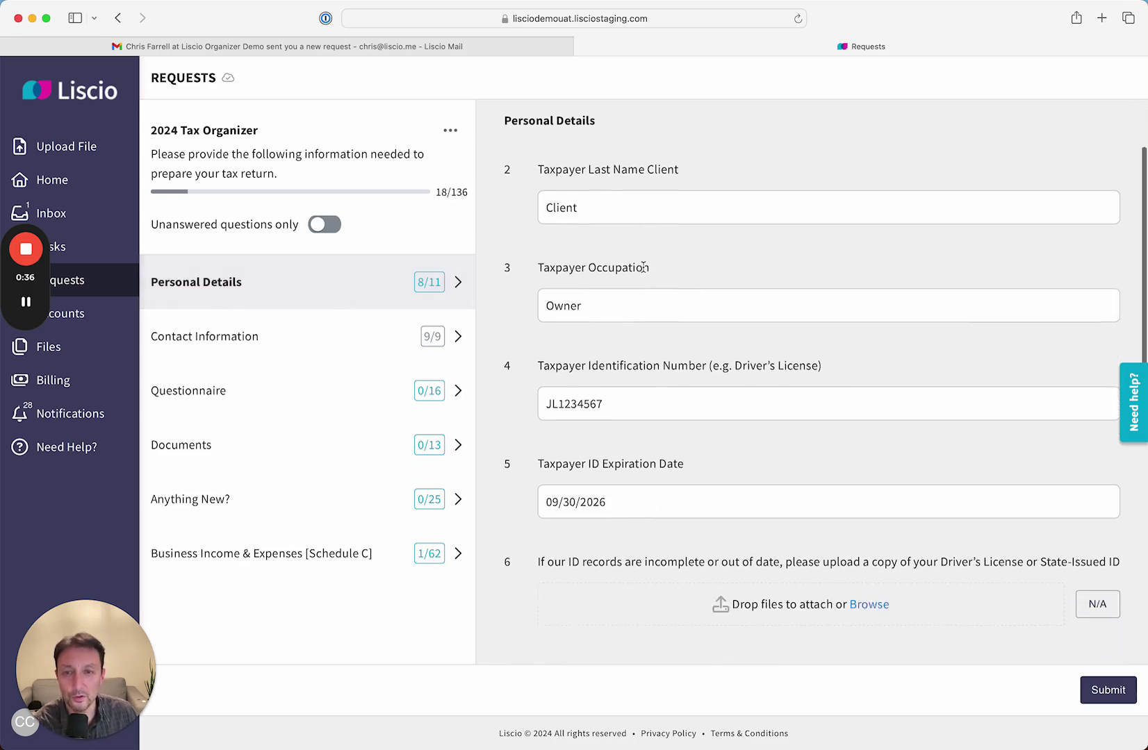
{"action": "scroll", "coordinate": [643, 269], "scroll_direction": "down", "scroll_amount": 4}
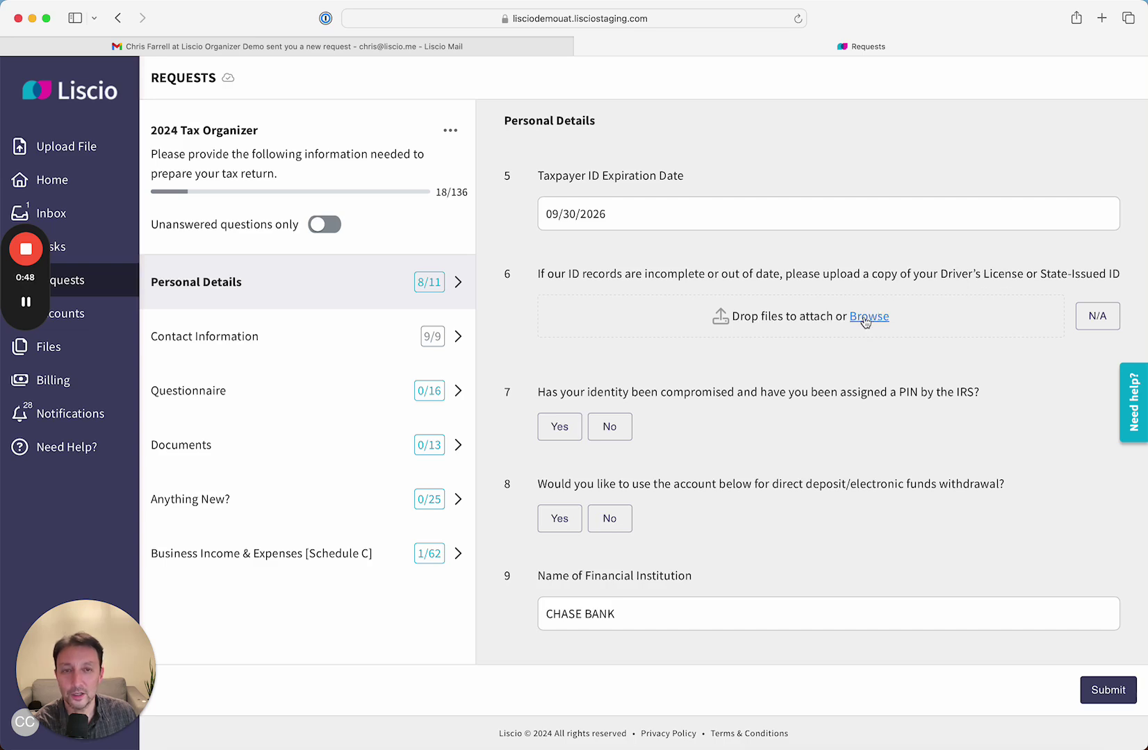
{"action": "left_click", "coordinate": [1099, 324]}
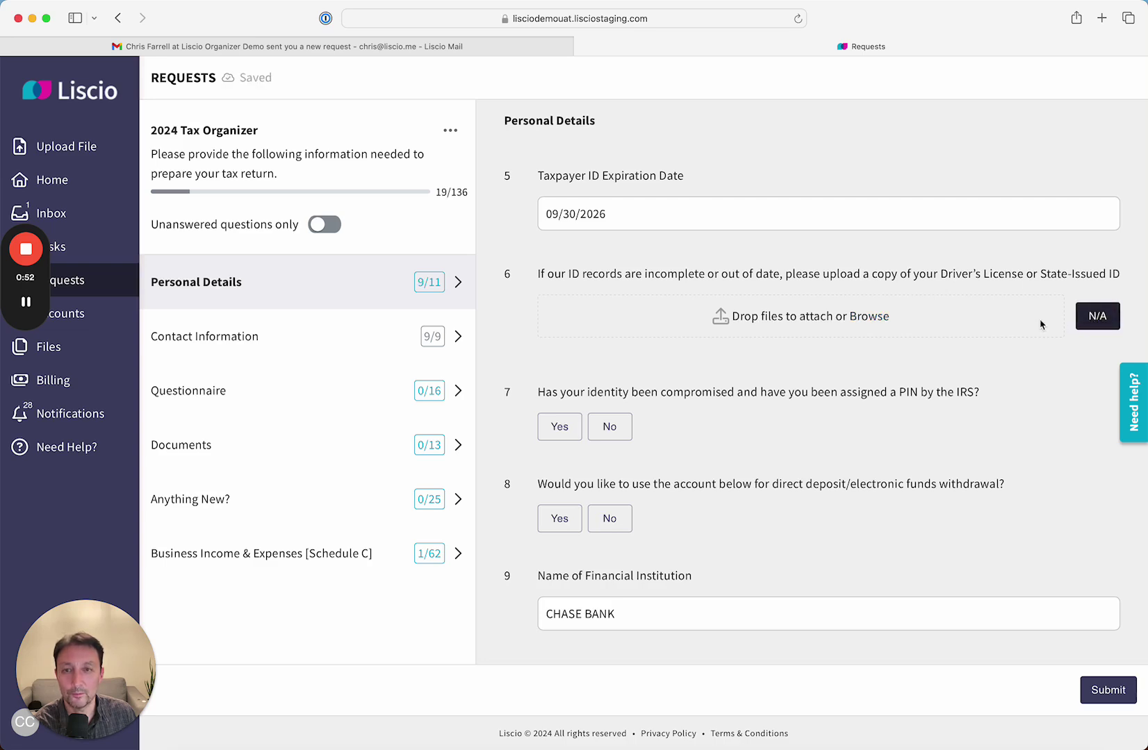
{"action": "left_click", "coordinate": [610, 331]}
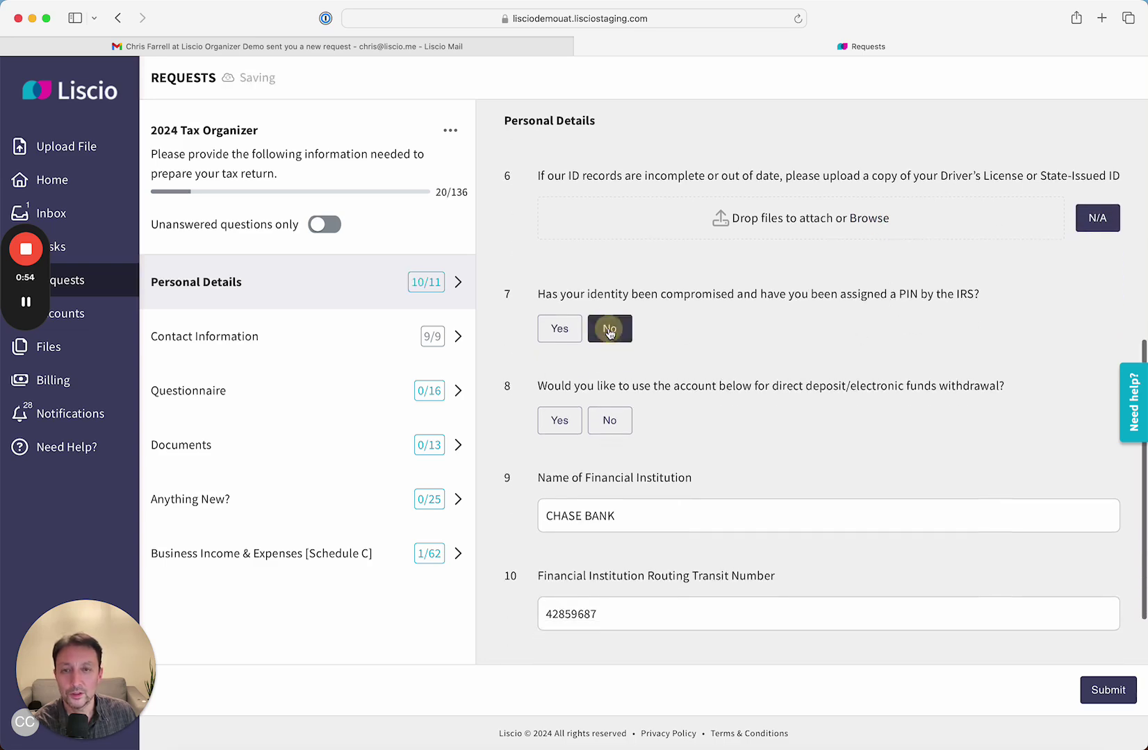
{"action": "left_click", "coordinate": [609, 420]}
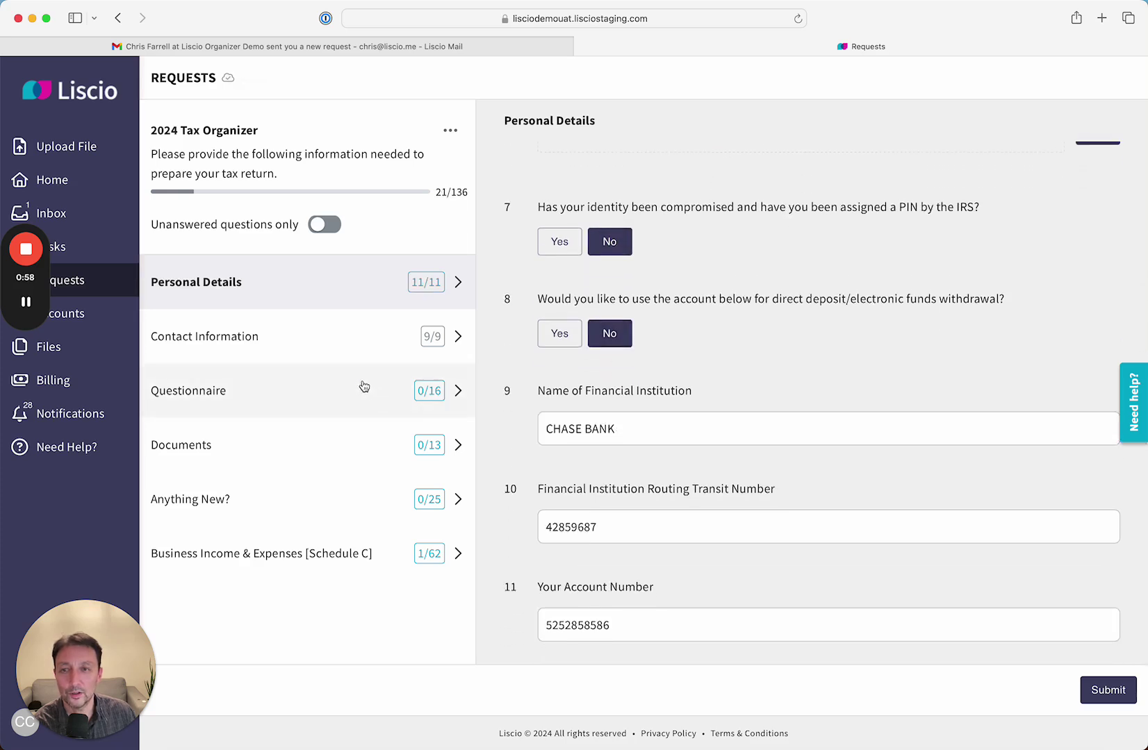
- Look over the completed Contact Information fields, then move on to the Questionnaire section
{"action": "left_click", "coordinate": [359, 347]}
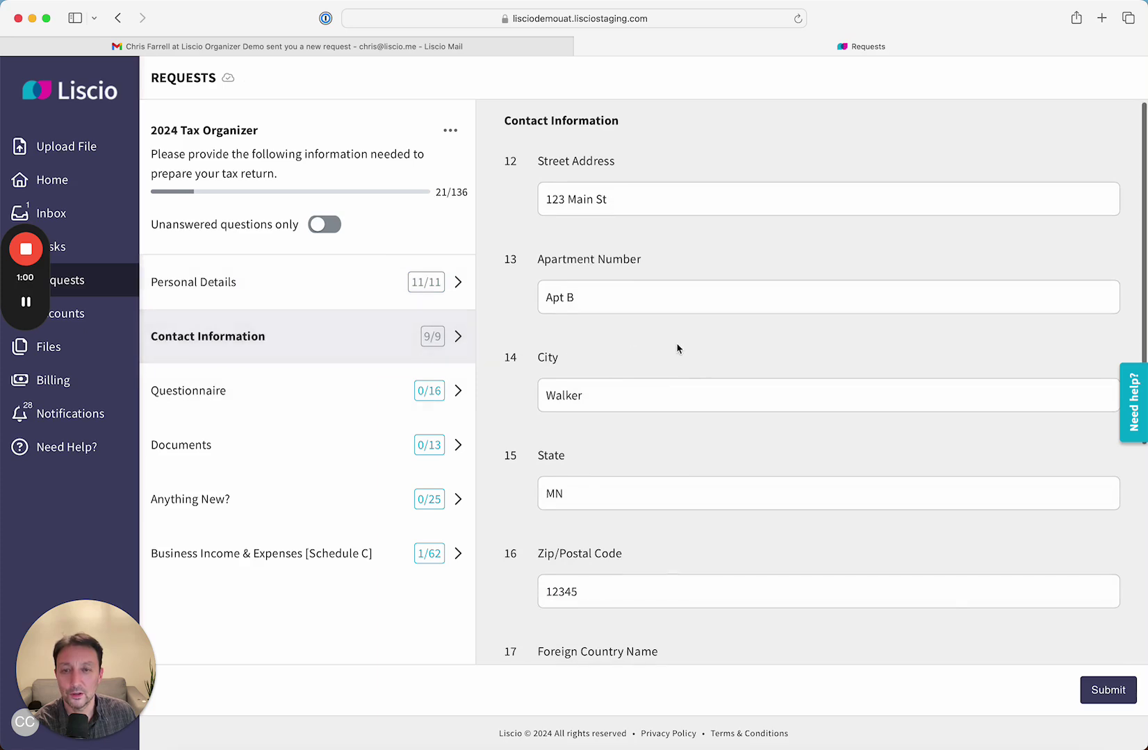
{"action": "scroll", "coordinate": [677, 349], "scroll_direction": "down", "scroll_amount": 5}
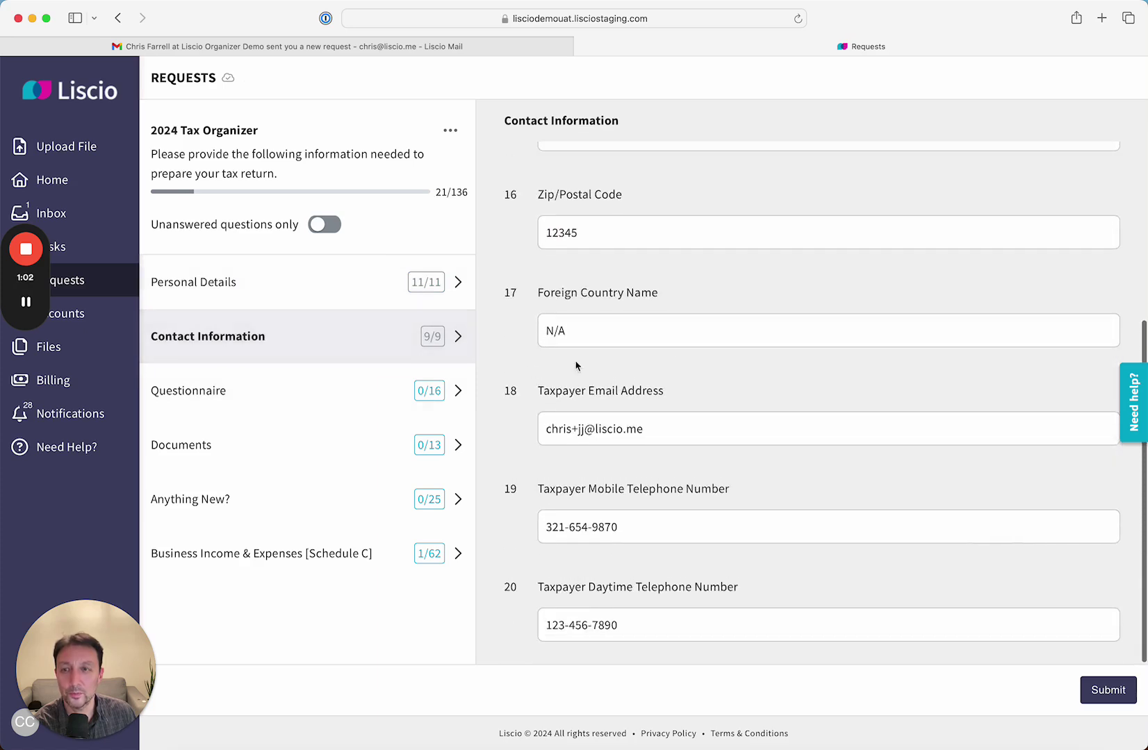
{"action": "left_click", "coordinate": [348, 393]}
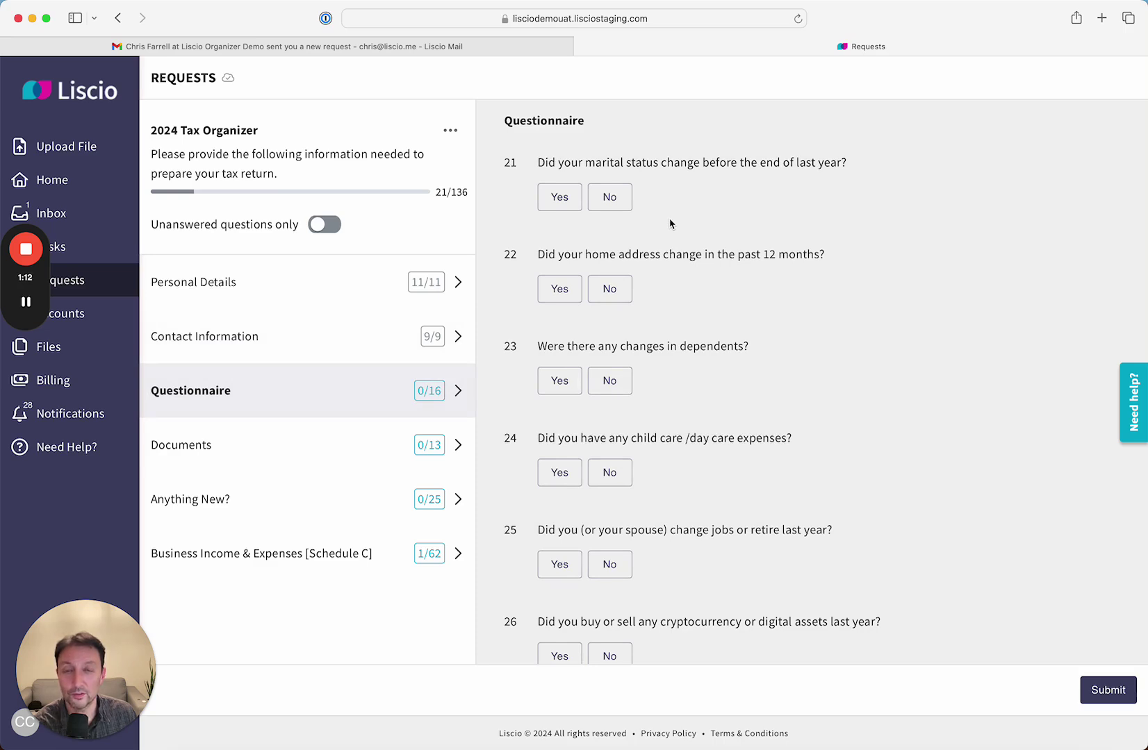
- Answer No to the marital status, address, dependents, child care and job change questions
{"action": "left_click", "coordinate": [608, 197]}
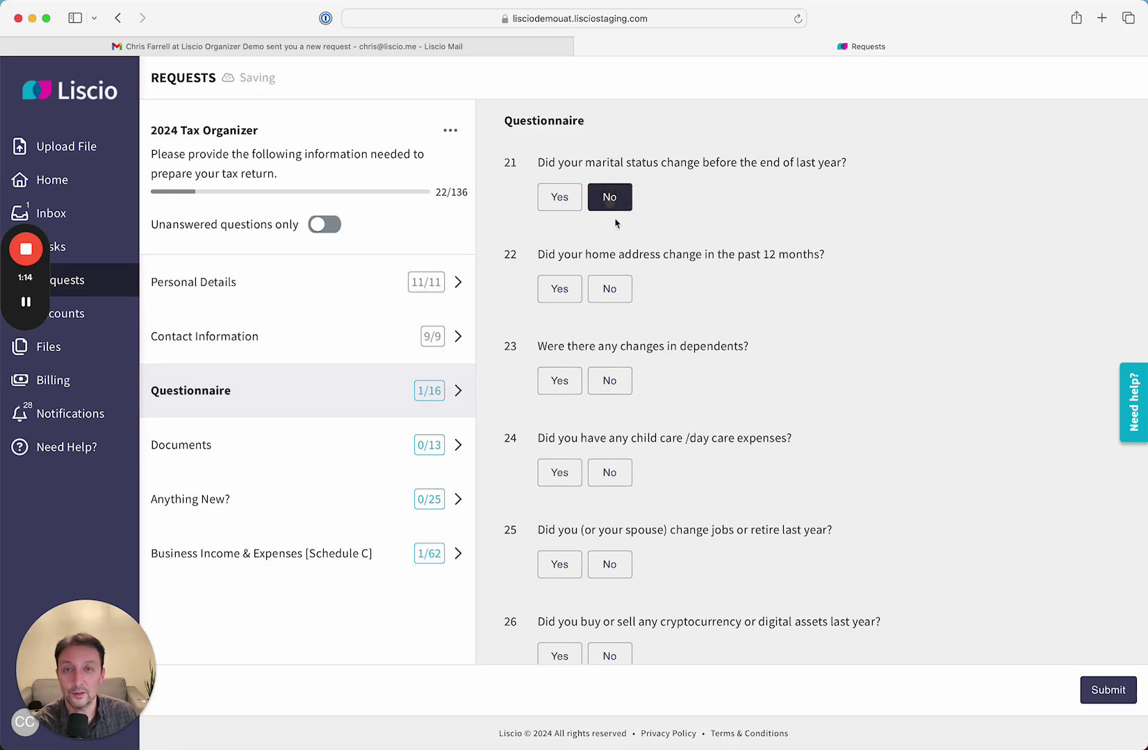
{"action": "left_click", "coordinate": [613, 289]}
{"action": "left_click", "coordinate": [610, 383]}
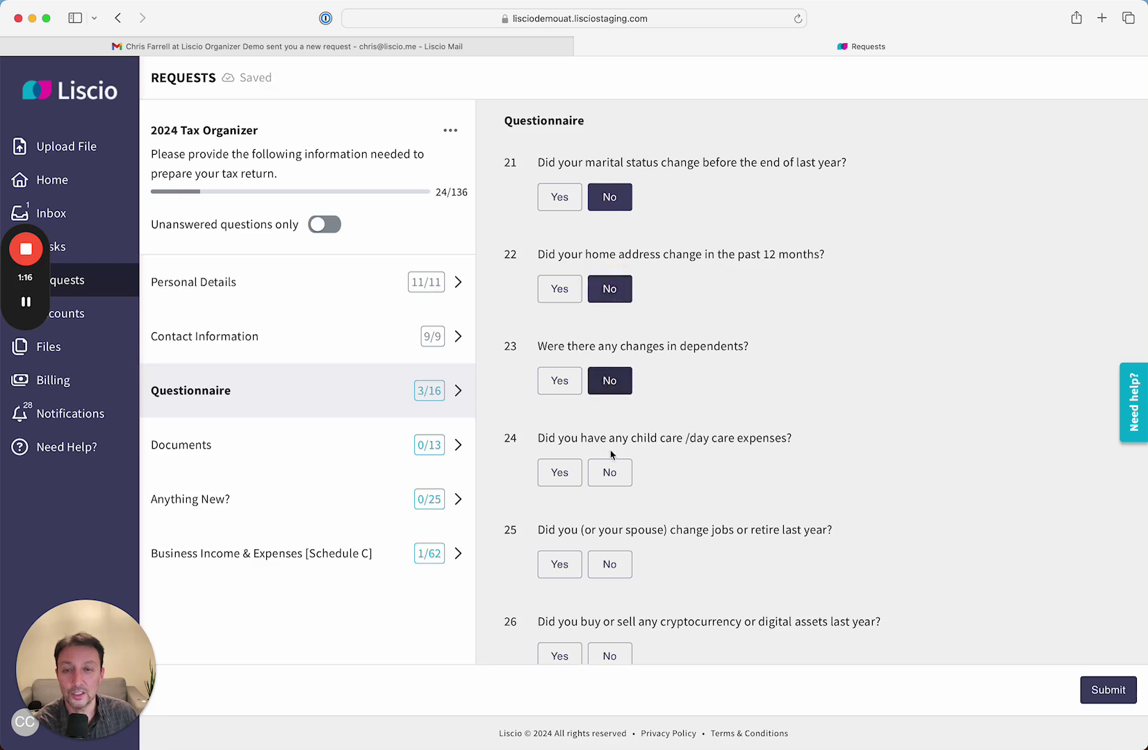
{"action": "left_click", "coordinate": [611, 473]}
{"action": "scroll", "coordinate": [611, 459], "scroll_direction": "down", "scroll_amount": 5}
{"action": "left_click", "coordinate": [608, 383]}
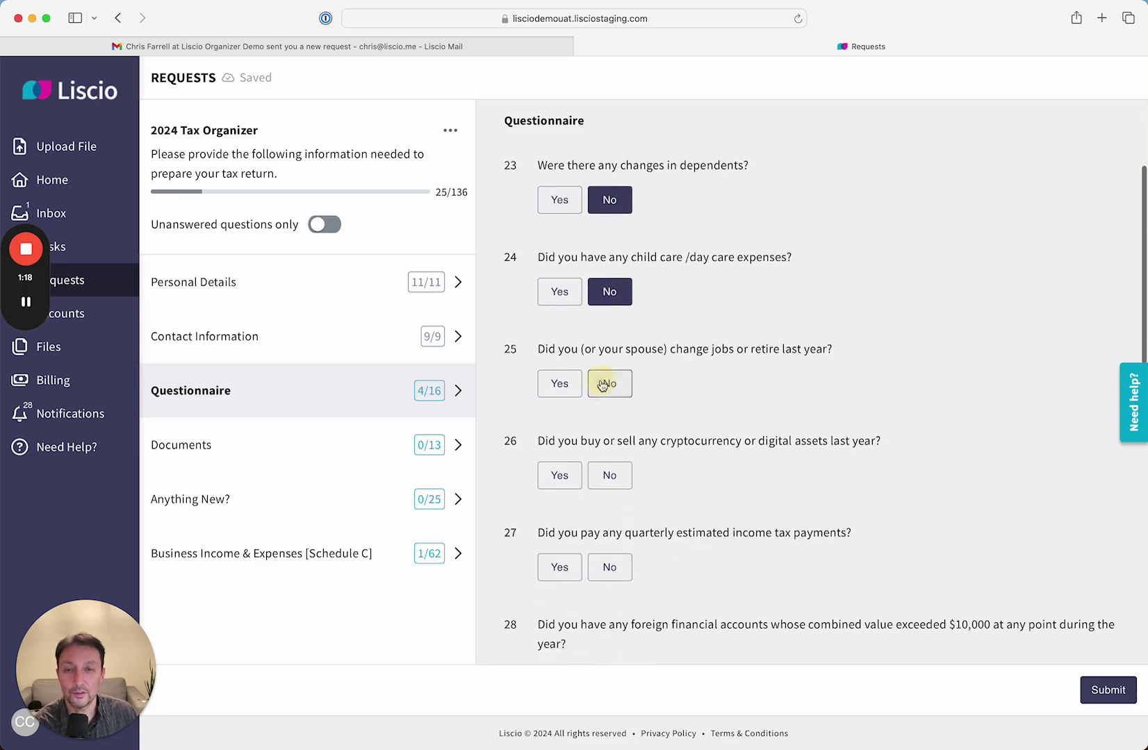
- Answer Yes to the cryptocurrency buying or selling question
{"action": "scroll", "coordinate": [635, 432], "scroll_direction": "down", "scroll_amount": 2}
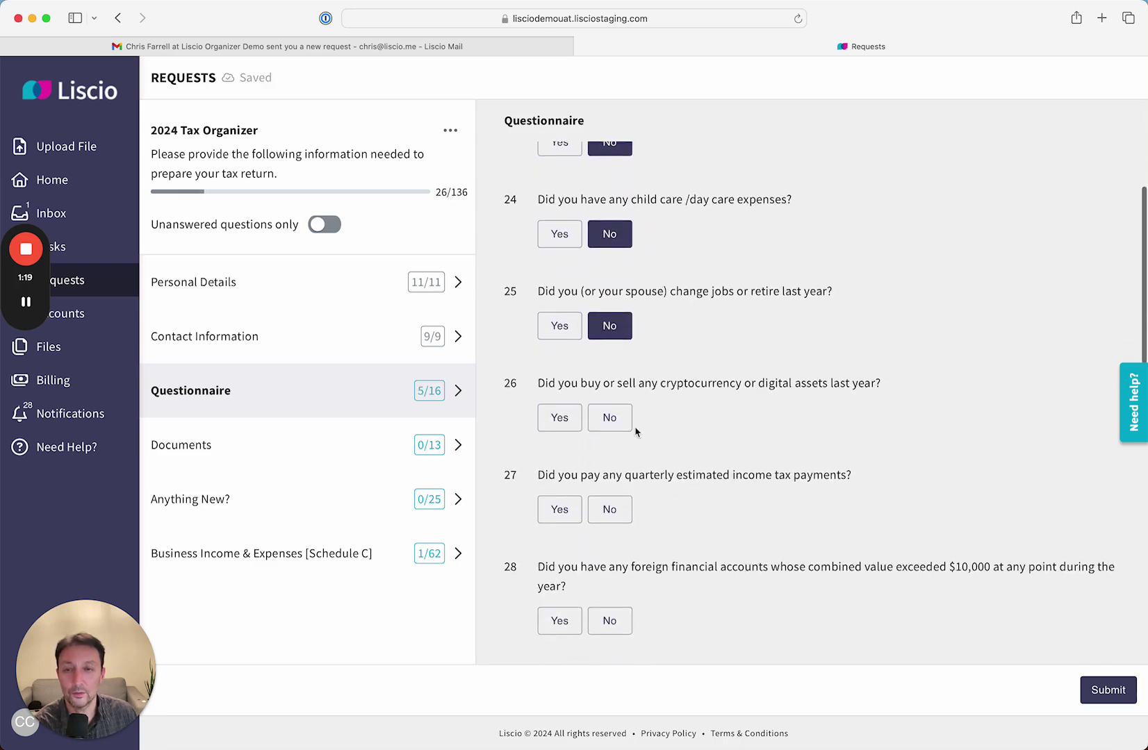
{"action": "left_click", "coordinate": [553, 419]}
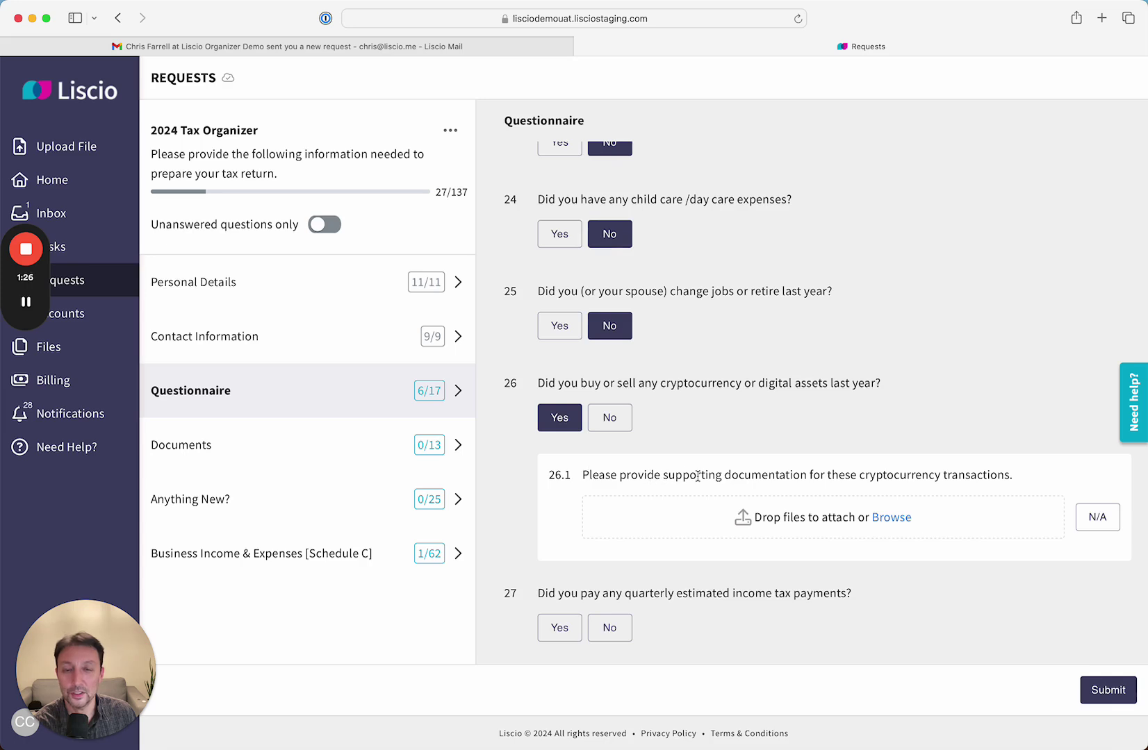
{"action": "left_click", "coordinate": [614, 427]}
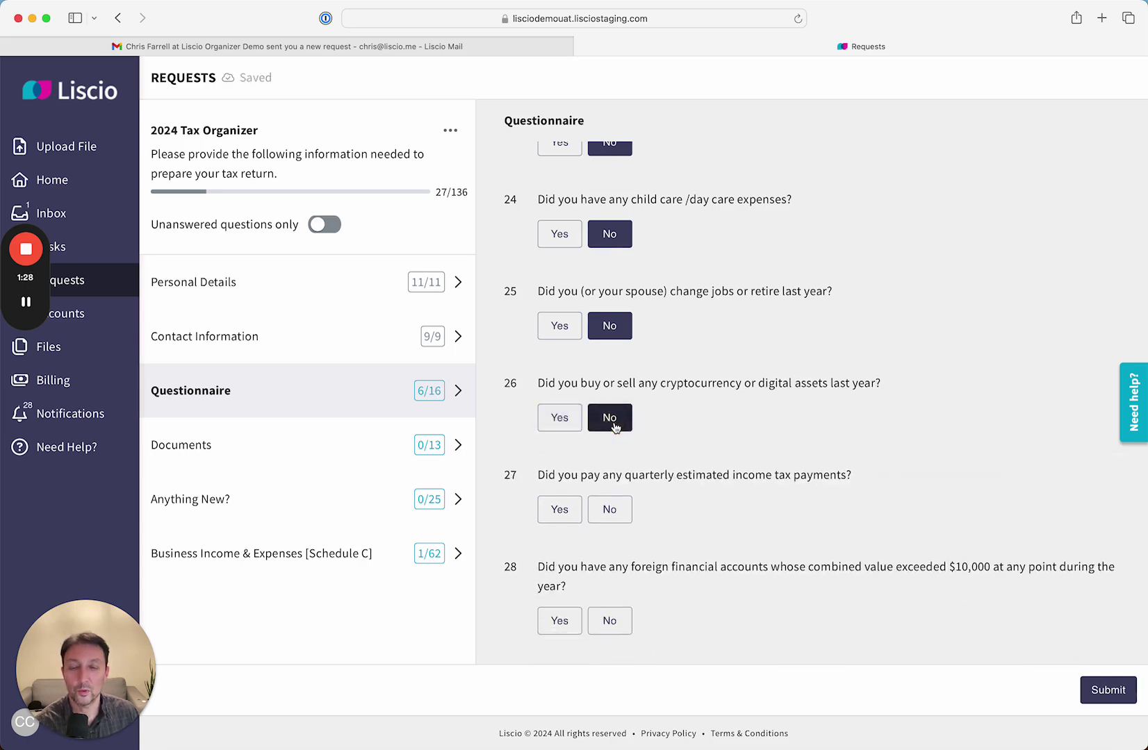
{"action": "left_click", "coordinate": [559, 419]}
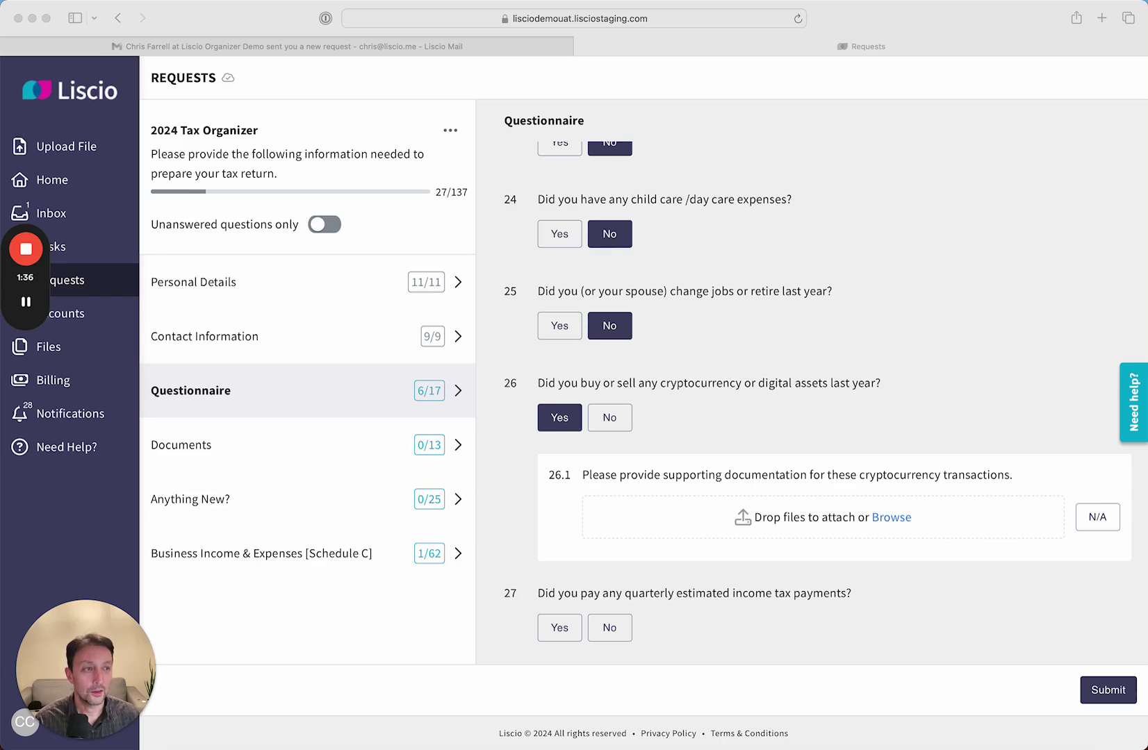
- Upload the three screenshot PDFs to the 26.1 cryptocurrency documentation request
{"action": "left_click_drag", "start_coordinate": [904, 514], "coordinate": [840, 518]}
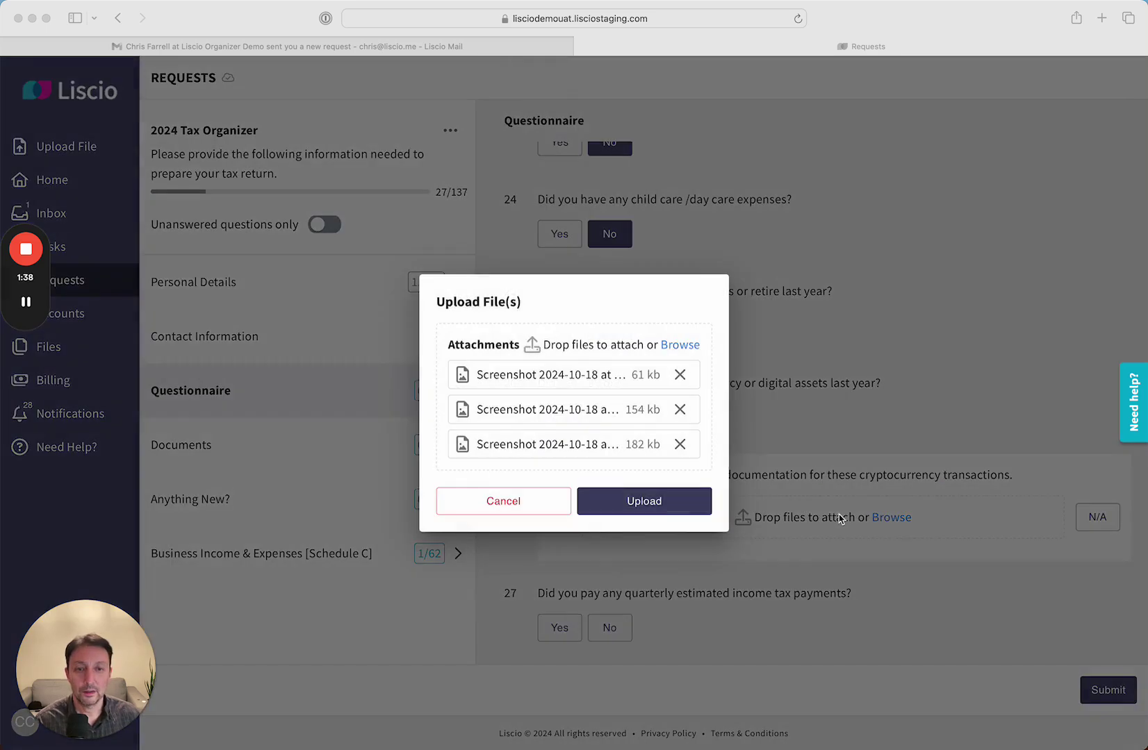
{"action": "left_click", "coordinate": [649, 501]}
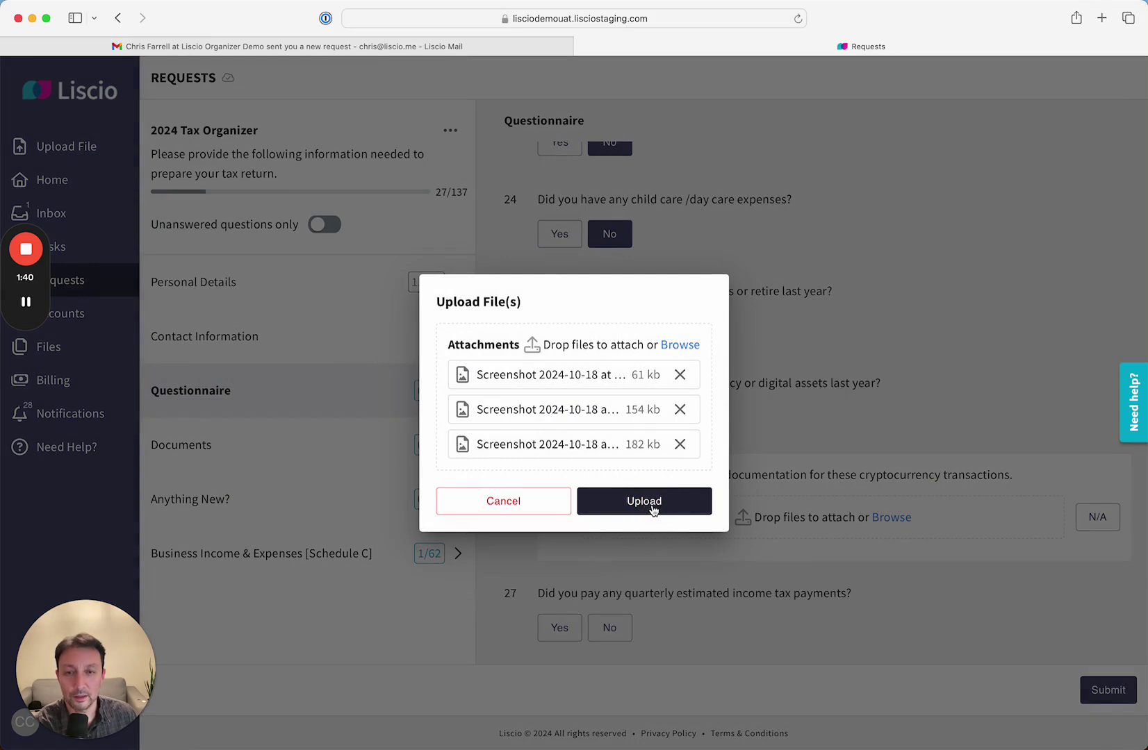
{"action": "left_click", "coordinate": [653, 509]}
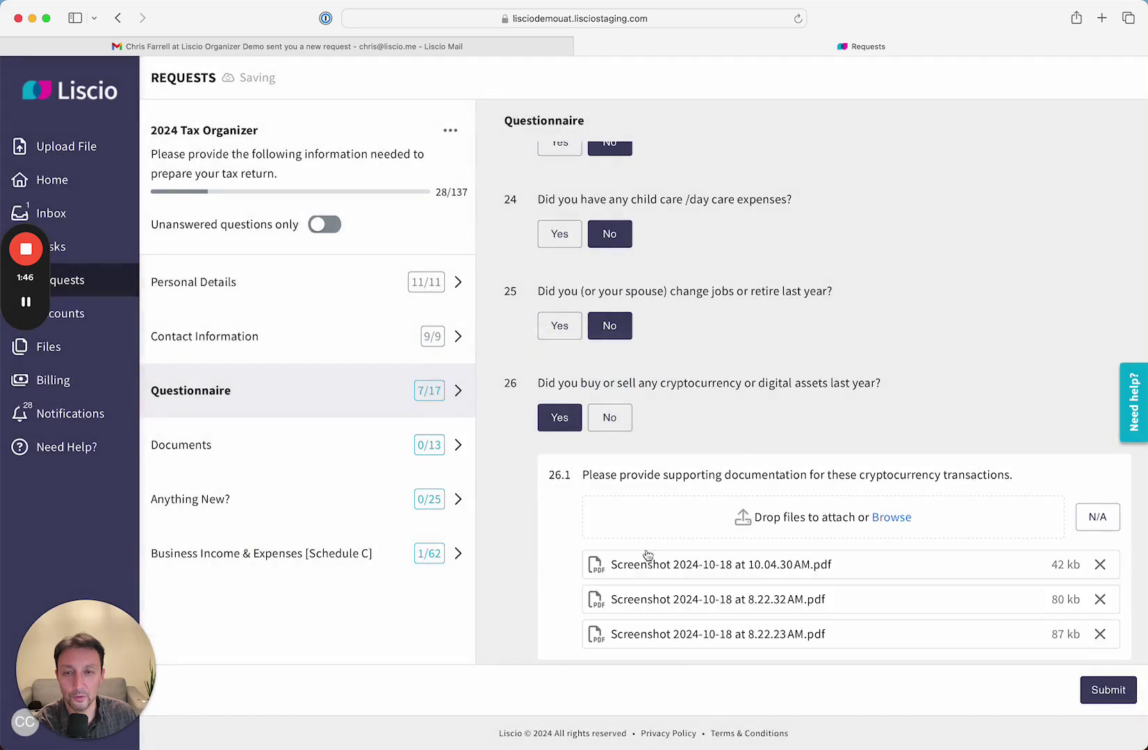
- Answer No to the estimated tax payments, foreign accounts, foreign property and $15,000+ gifts questions
{"action": "scroll", "coordinate": [797, 616], "scroll_direction": "down", "scroll_amount": 3}
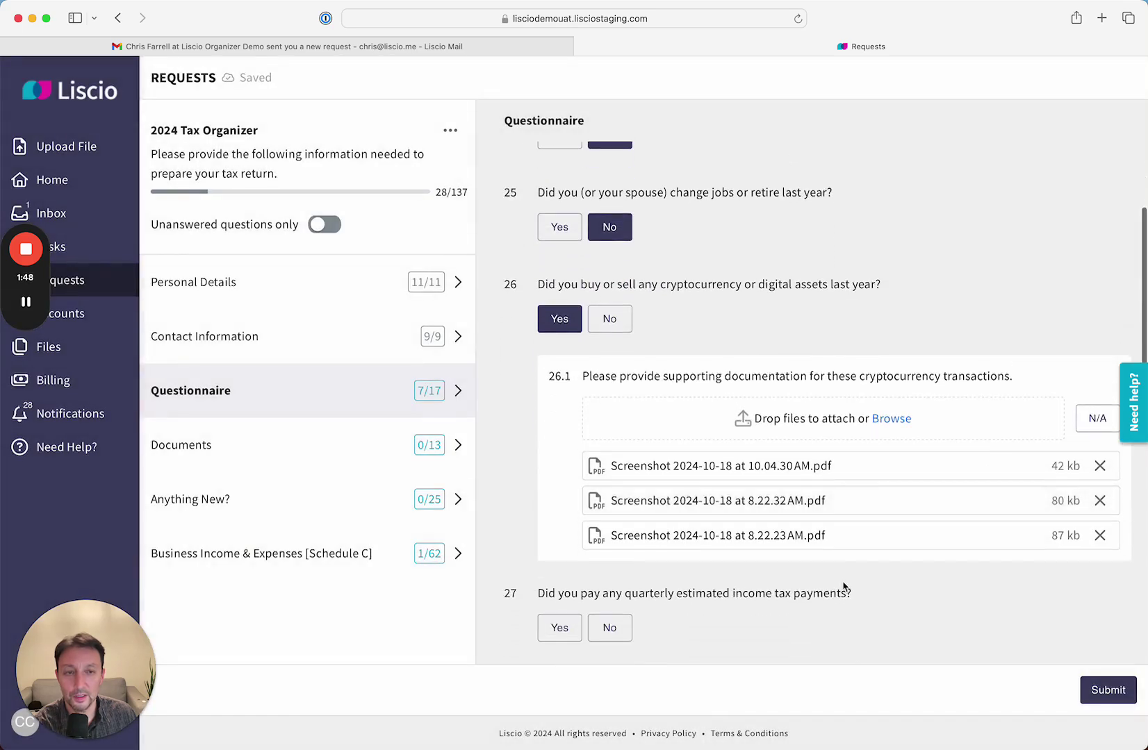
{"action": "scroll", "coordinate": [883, 522], "scroll_direction": "down", "scroll_amount": 6}
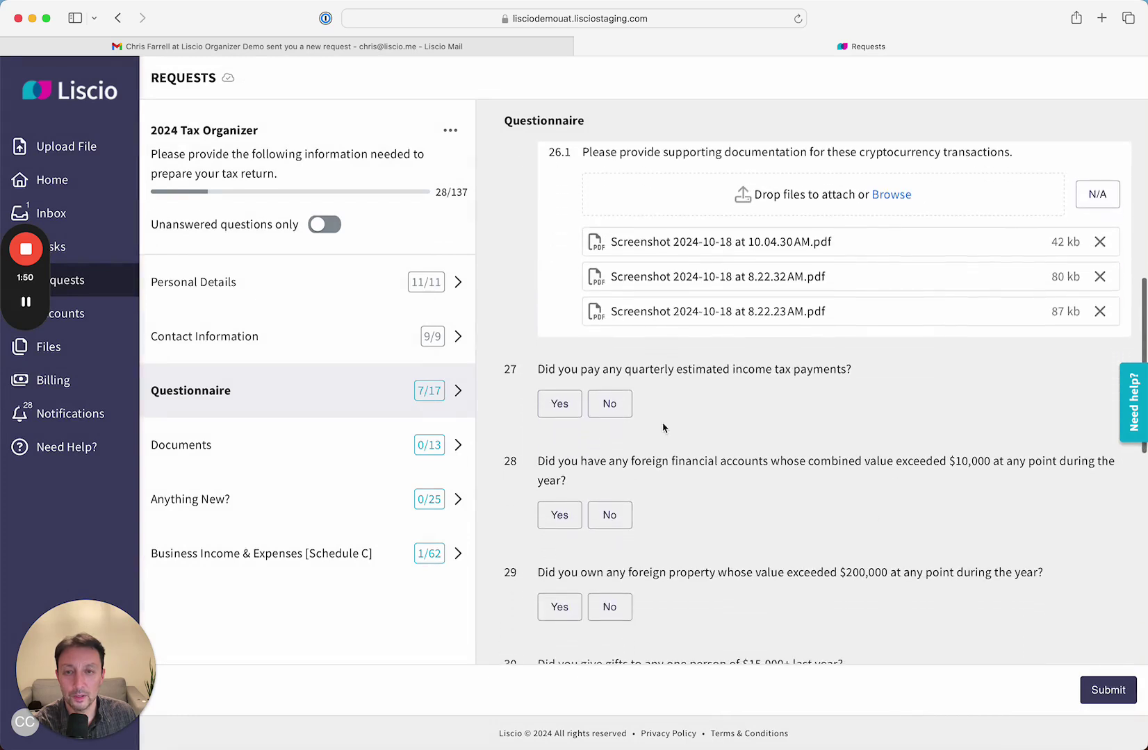
{"action": "left_click", "coordinate": [614, 402]}
{"action": "left_click", "coordinate": [620, 522]}
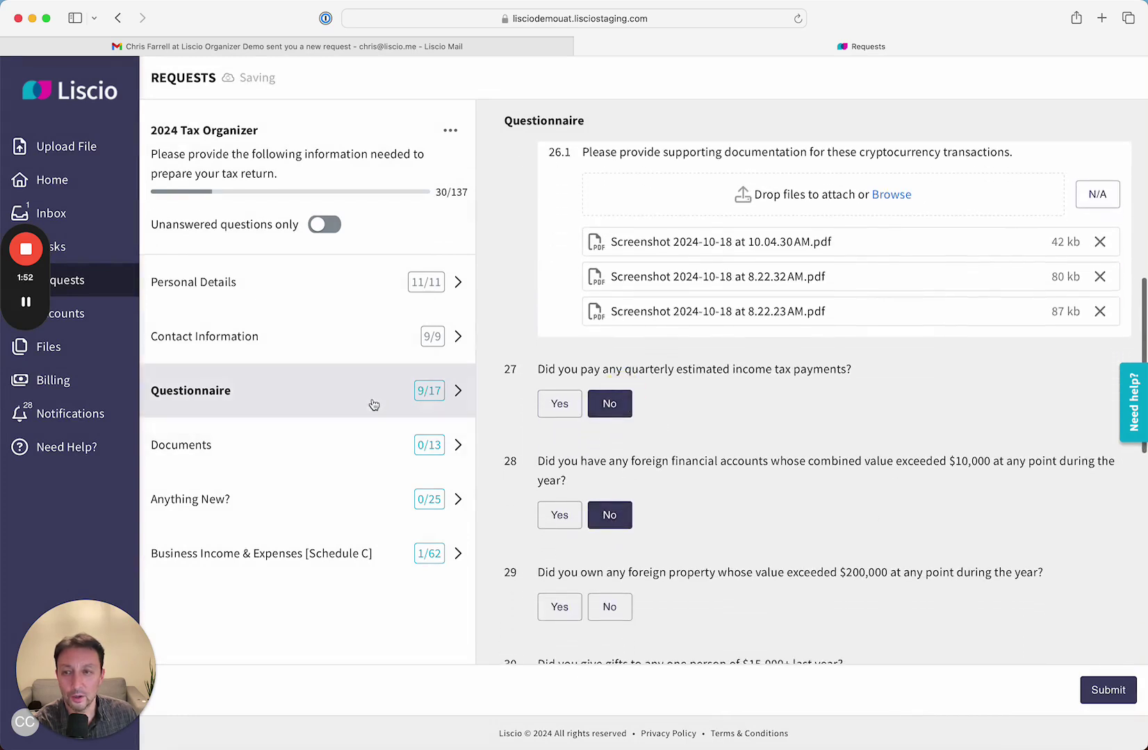
{"action": "scroll", "coordinate": [539, 456], "scroll_direction": "down", "scroll_amount": 4}
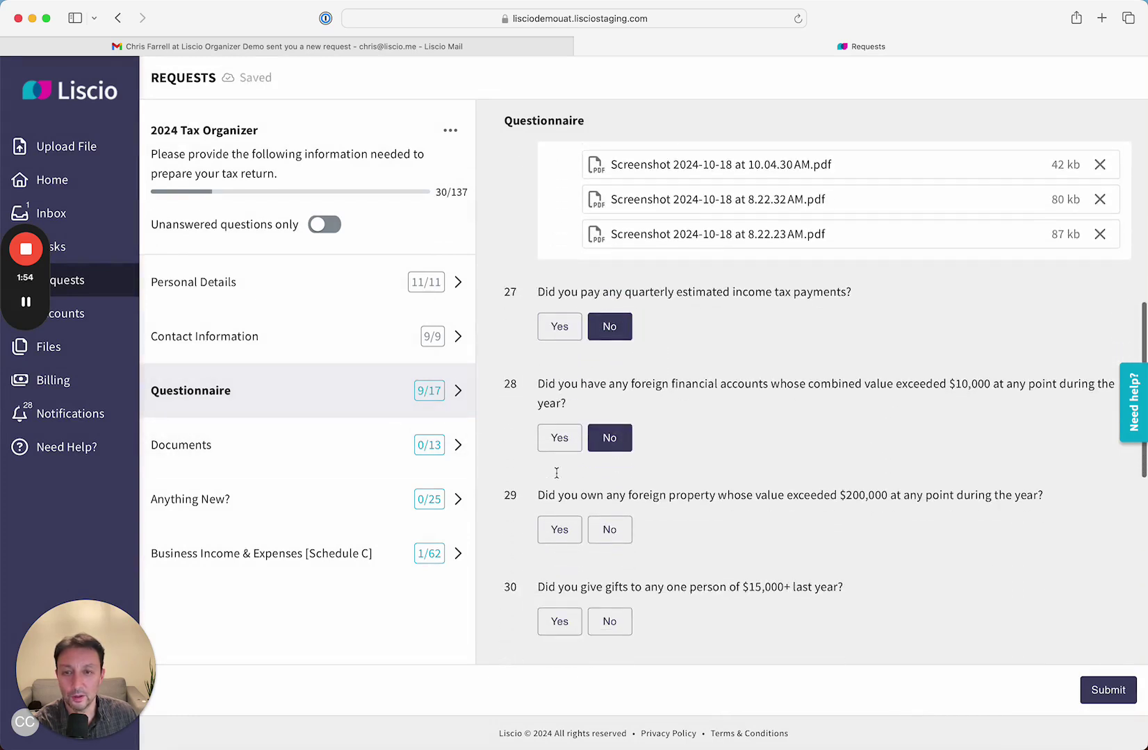
{"action": "left_click", "coordinate": [610, 465]}
{"action": "left_click", "coordinate": [615, 559]}
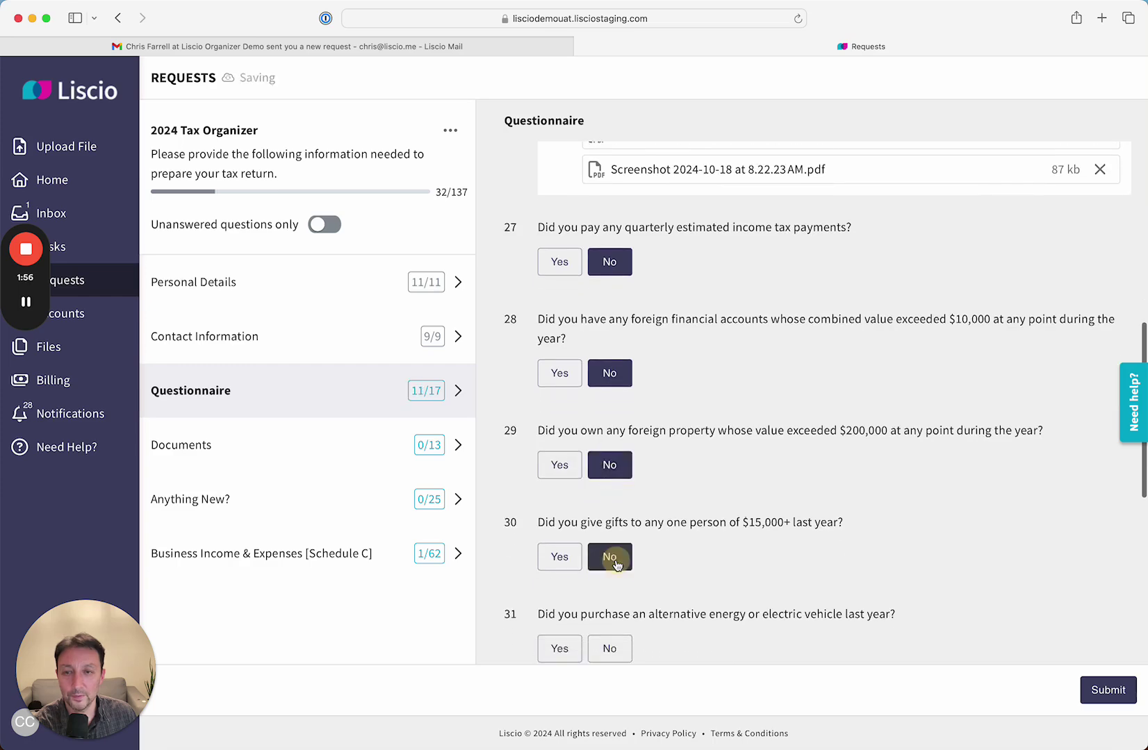
- Answer No to the energy, home business, personal vehicle and 2025 income-change questions, then select the concerns box
{"action": "scroll", "coordinate": [617, 546], "scroll_direction": "down", "scroll_amount": 5}
{"action": "left_click", "coordinate": [610, 483]}
{"action": "left_click", "coordinate": [609, 590]}
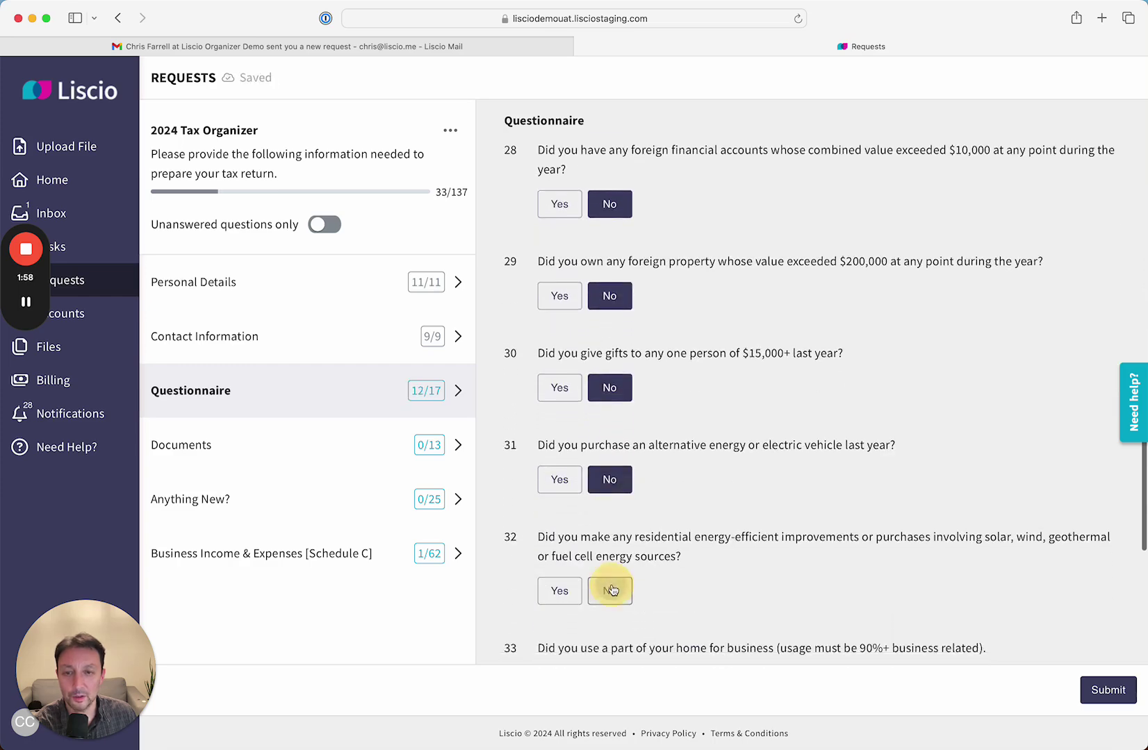
{"action": "scroll", "coordinate": [610, 581], "scroll_direction": "down", "scroll_amount": 9}
{"action": "left_click", "coordinate": [612, 348]}
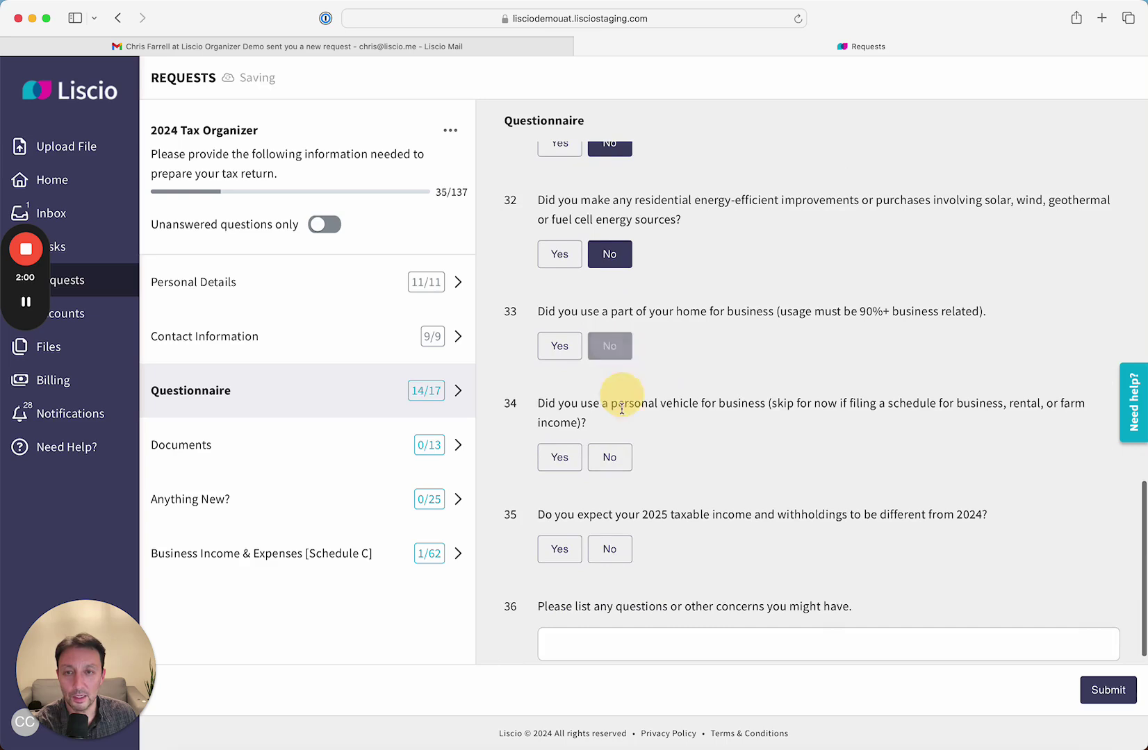
{"action": "left_click", "coordinate": [611, 457]}
{"action": "left_click", "coordinate": [610, 546]}
{"action": "scroll", "coordinate": [610, 538], "scroll_direction": "down", "scroll_amount": 1}
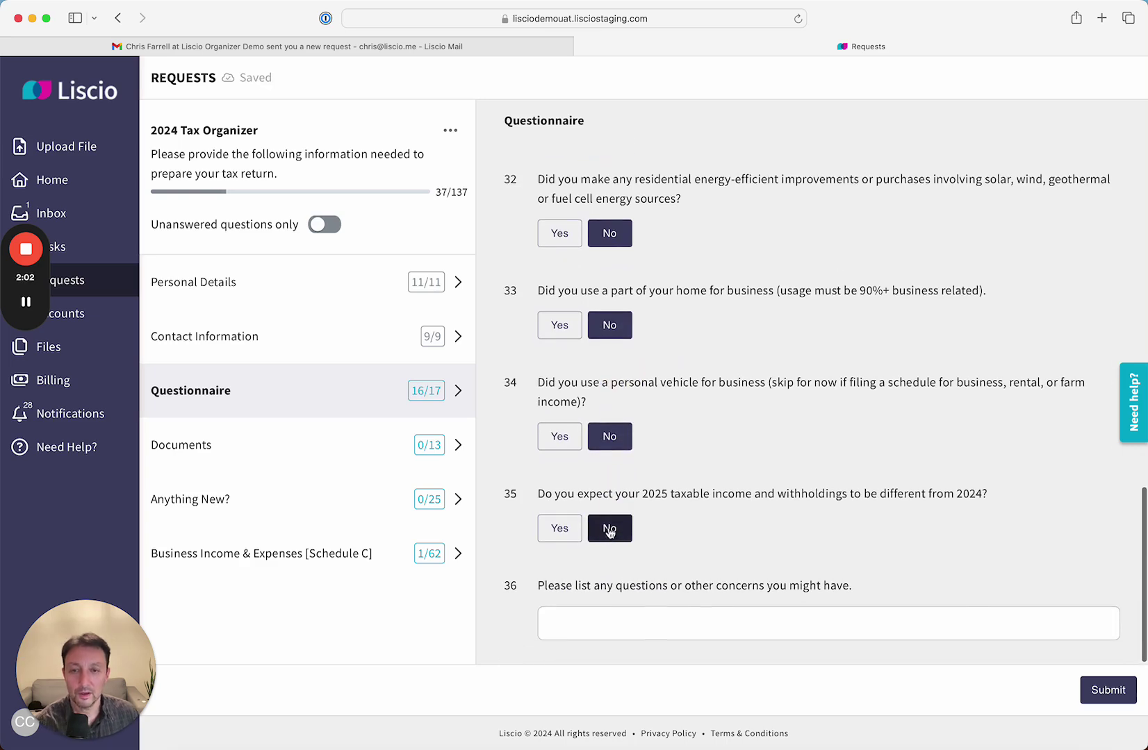
{"action": "left_click", "coordinate": [603, 622]}
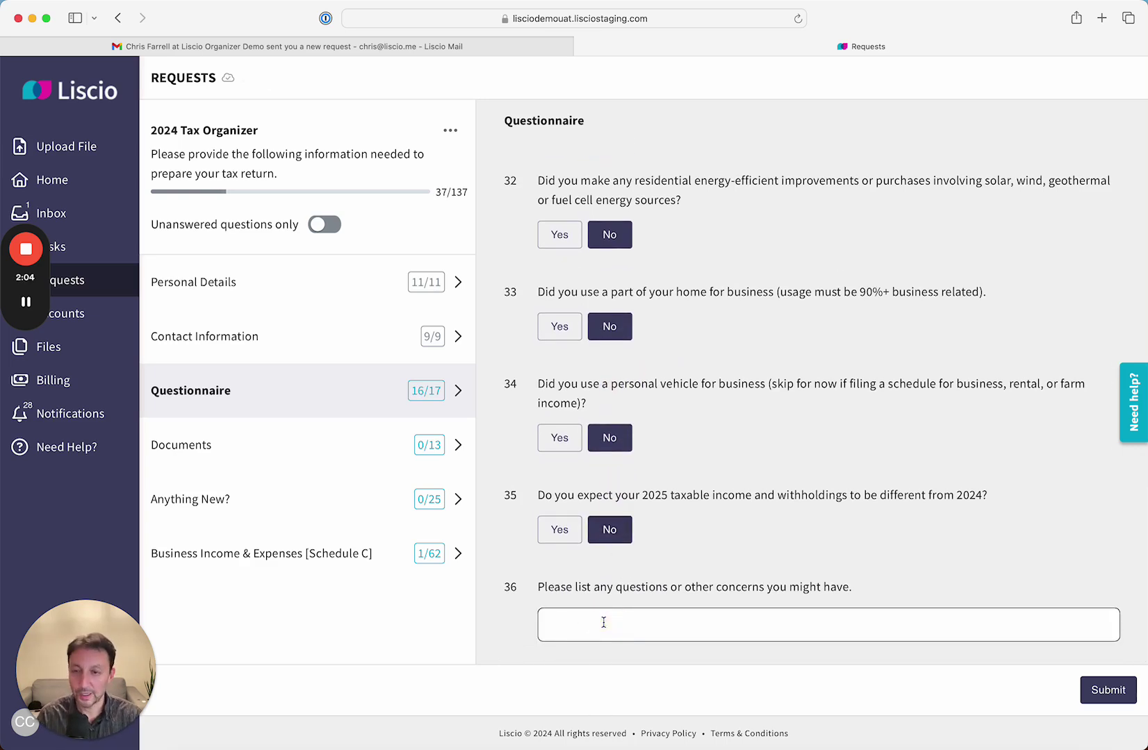
- Enter 'None.' for concerns, attach the screenshot PDF to the CITY LIGHTS BOOKSTORE W-2, and mark the 1099-G N/A
{"action": "type", "text": "None."}
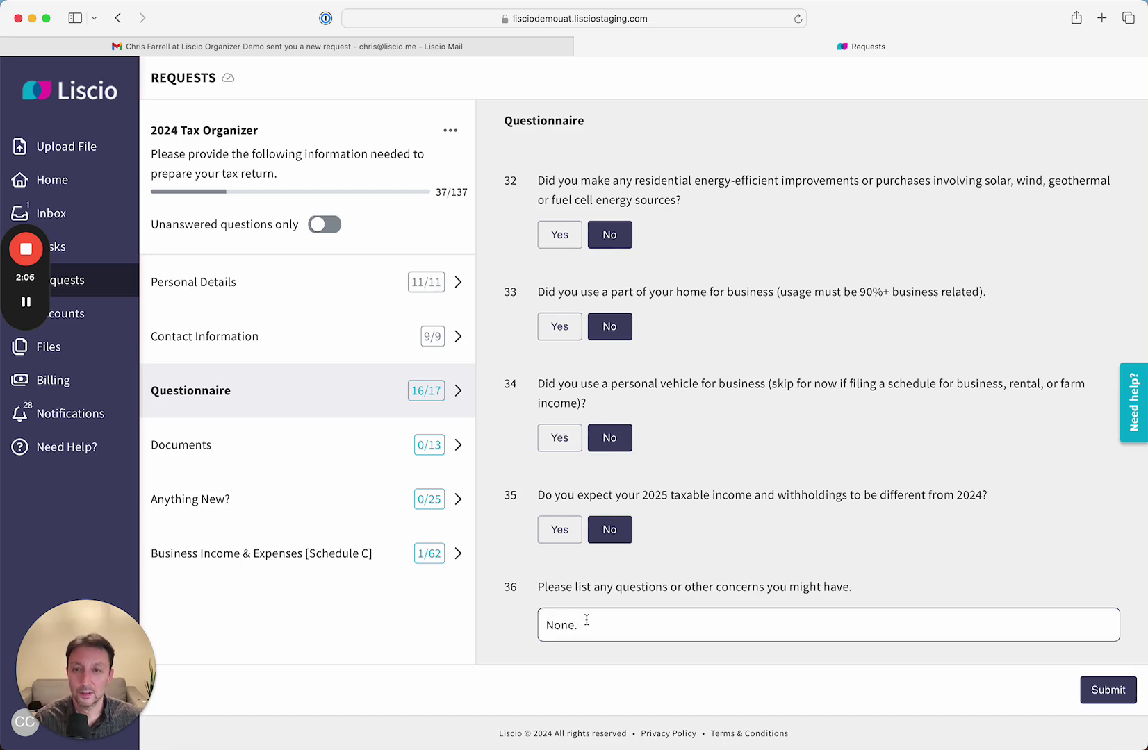
{"action": "left_click", "coordinate": [302, 446]}
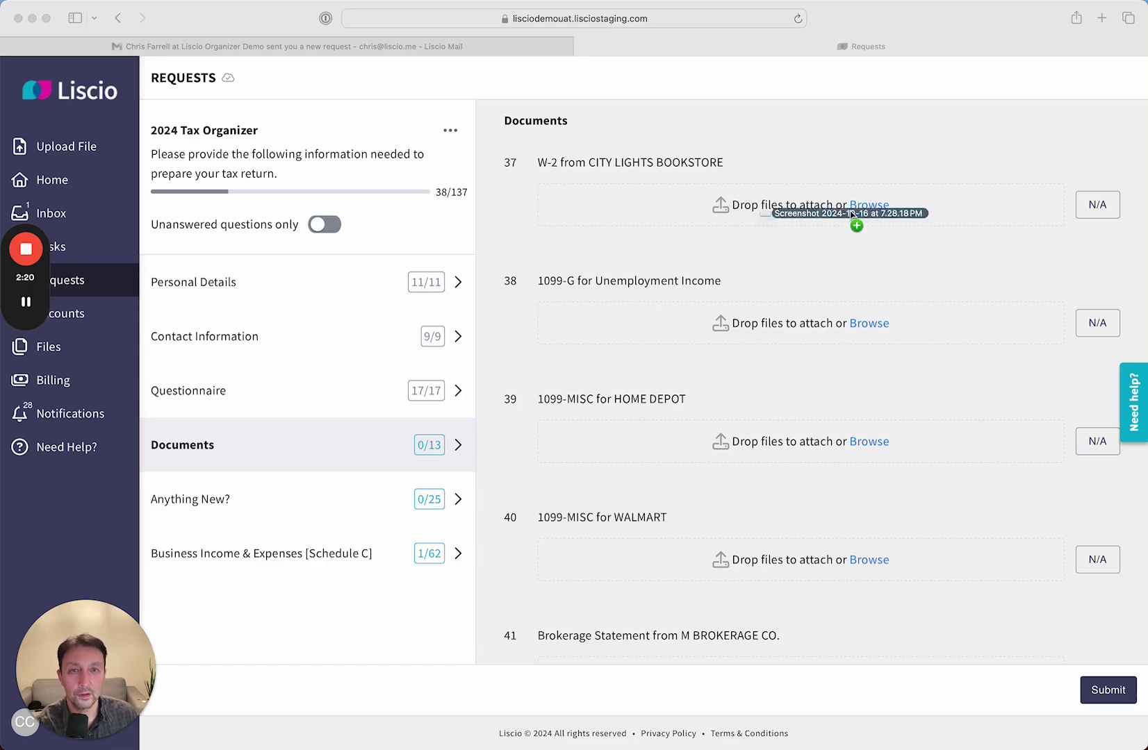
{"action": "left_click_drag", "start_coordinate": [856, 224], "coordinate": [834, 211]}
{"action": "left_click", "coordinate": [630, 464]}
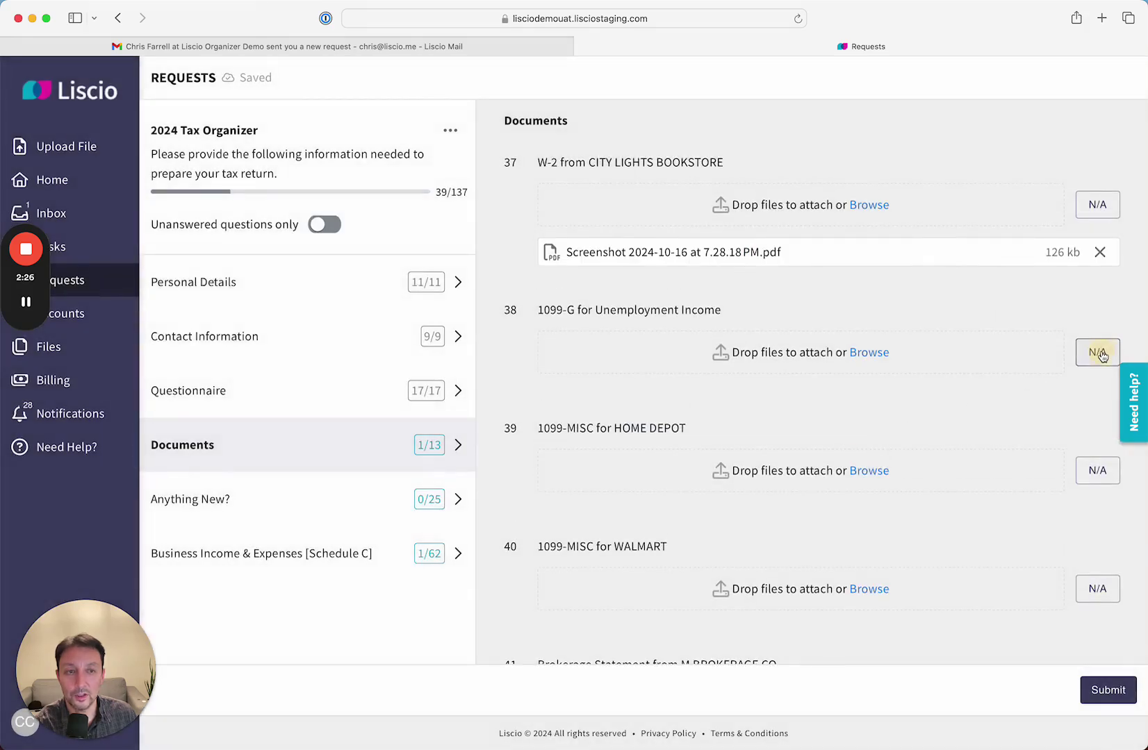
{"action": "left_click", "coordinate": [1099, 354]}
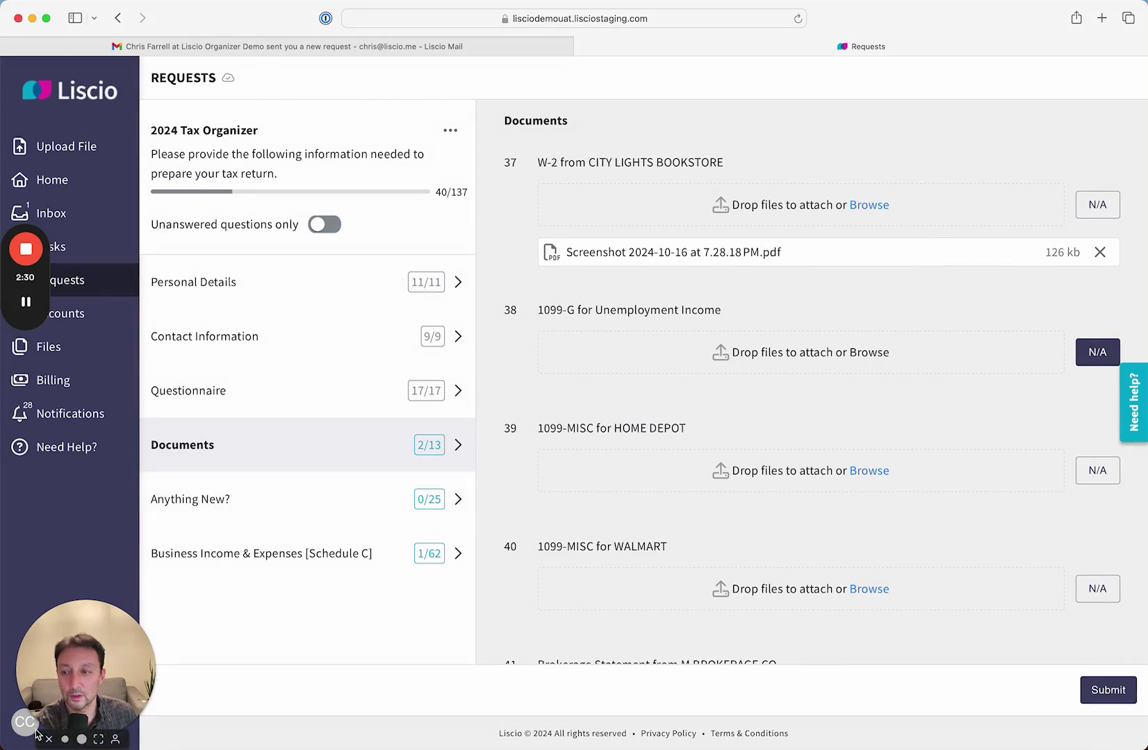
- Shrink the browser to phone width and advance past the WALMART 1099-MISC upload sheet to question 41
{"action": "left_click_drag", "start_coordinate": [8, 744], "coordinate": [789, 745]}
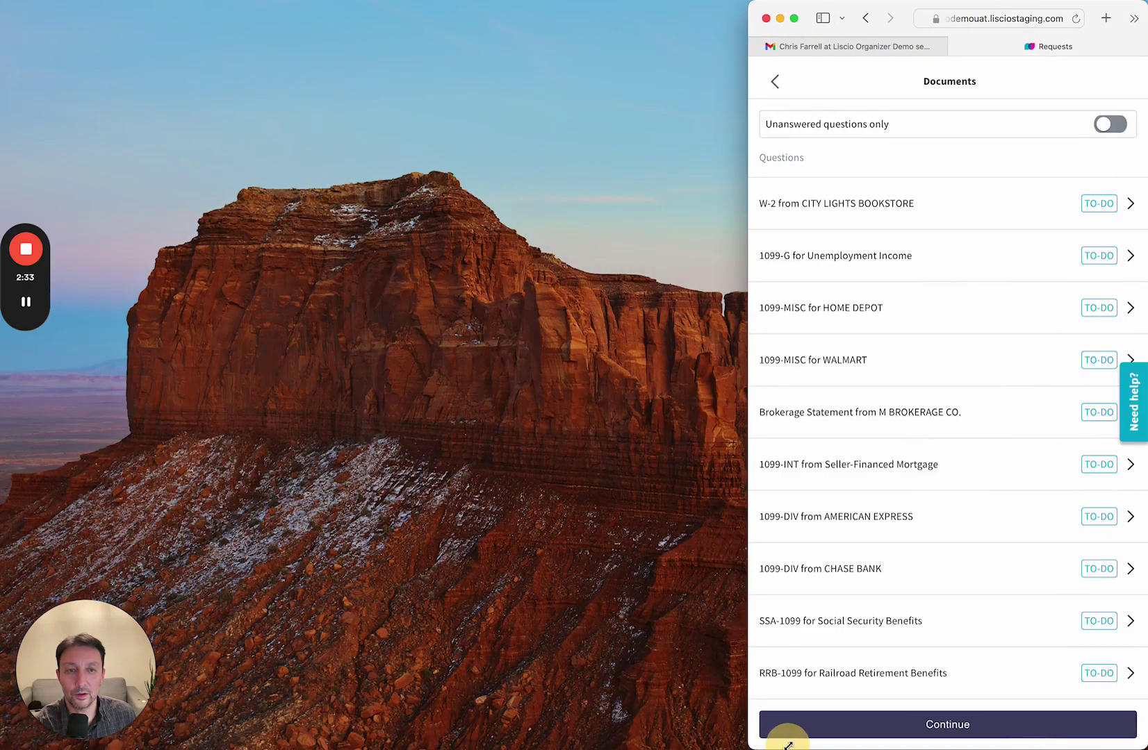
{"action": "left_click", "coordinate": [942, 372]}
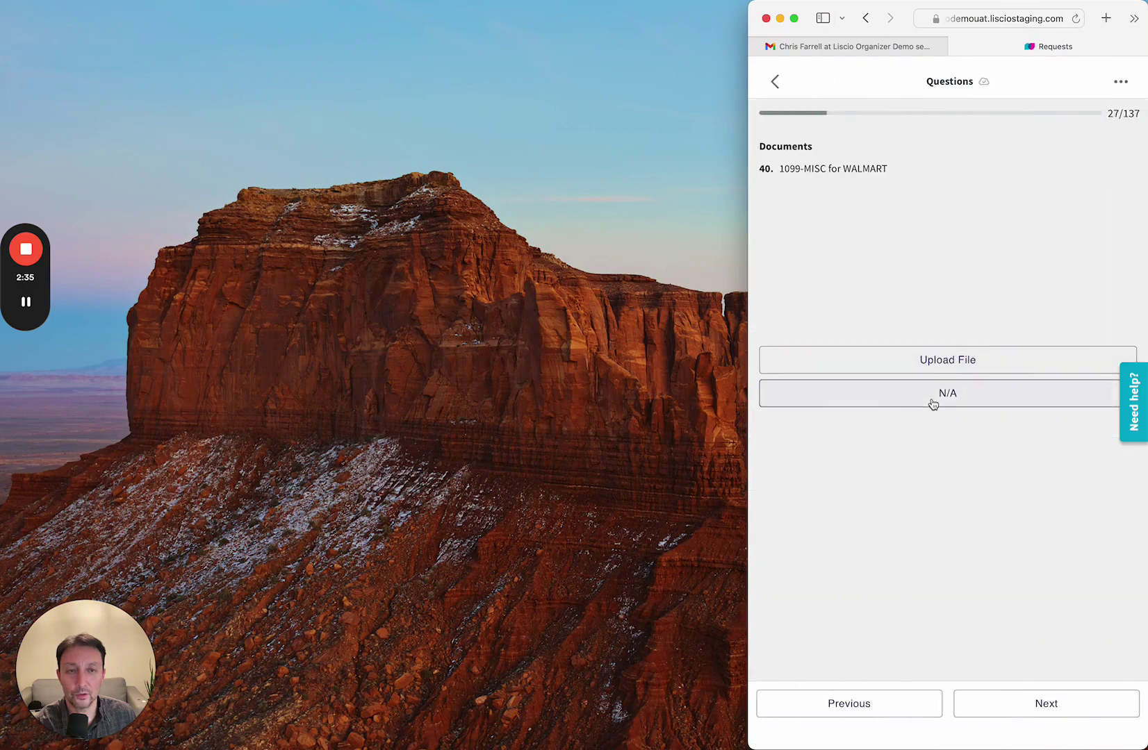
{"action": "left_click", "coordinate": [898, 361]}
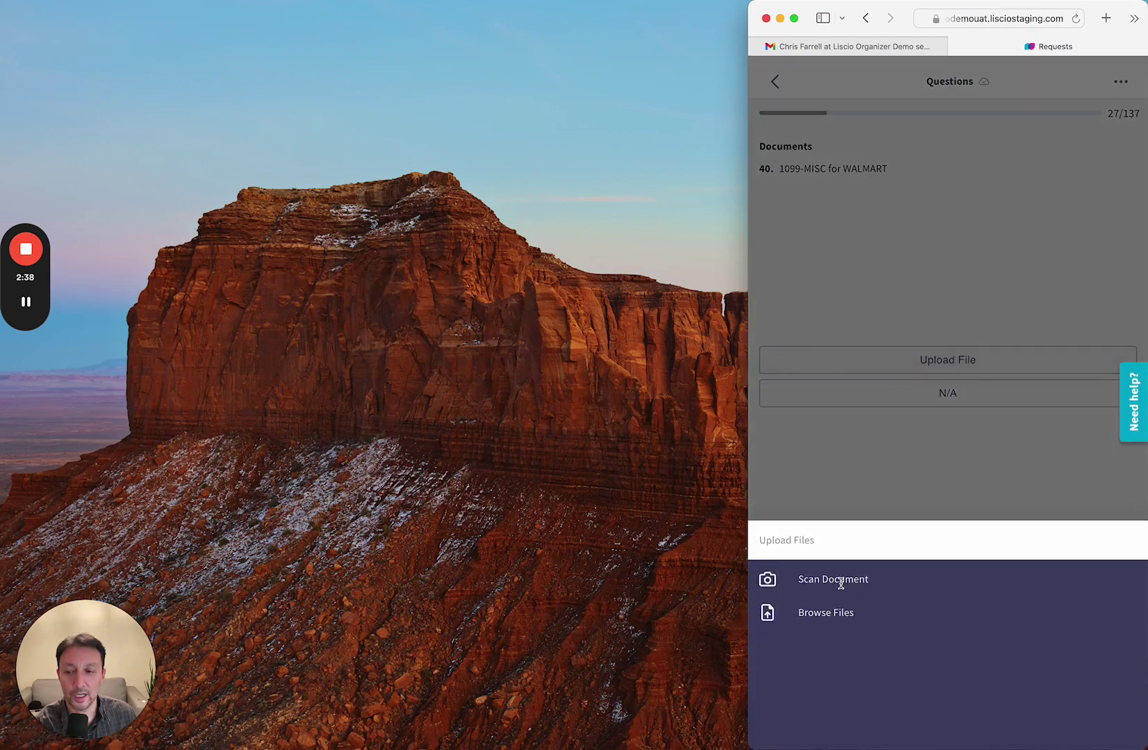
{"action": "left_click", "coordinate": [836, 615]}
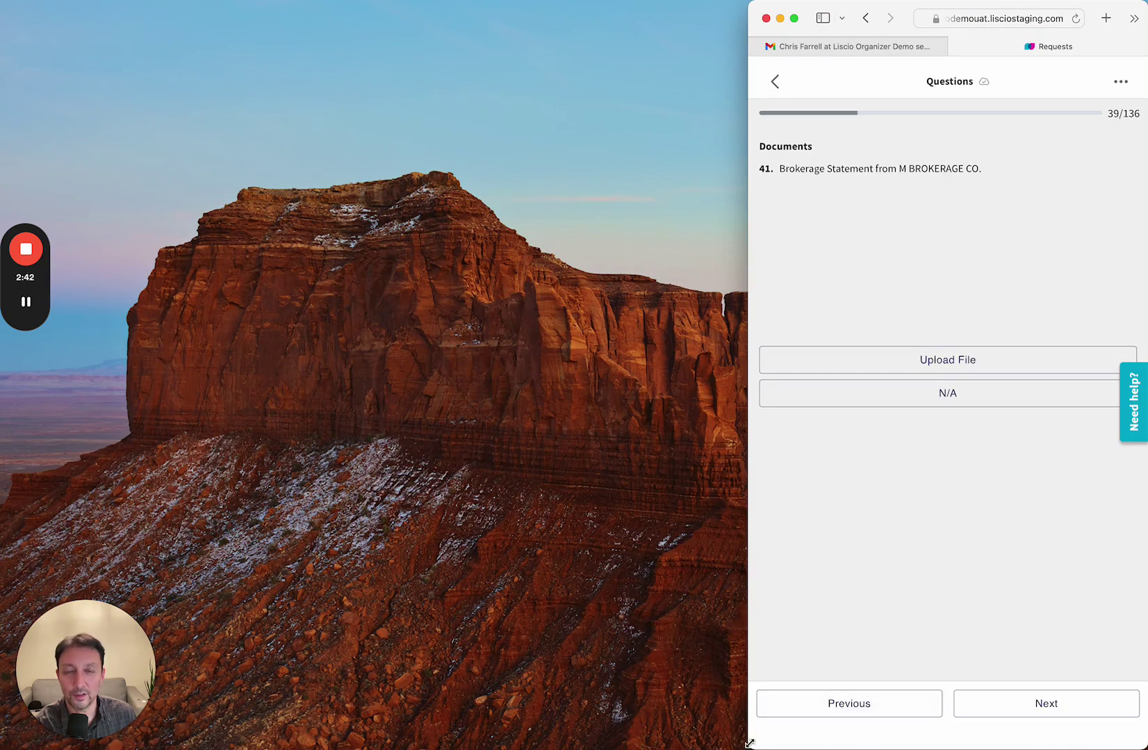
- Widen the browser and mark the WALMART, brokerage, seller-financed mortgage and AMERICAN EXPRESS documents N/A
{"action": "left_click_drag", "start_coordinate": [749, 743], "coordinate": [2, 747]}
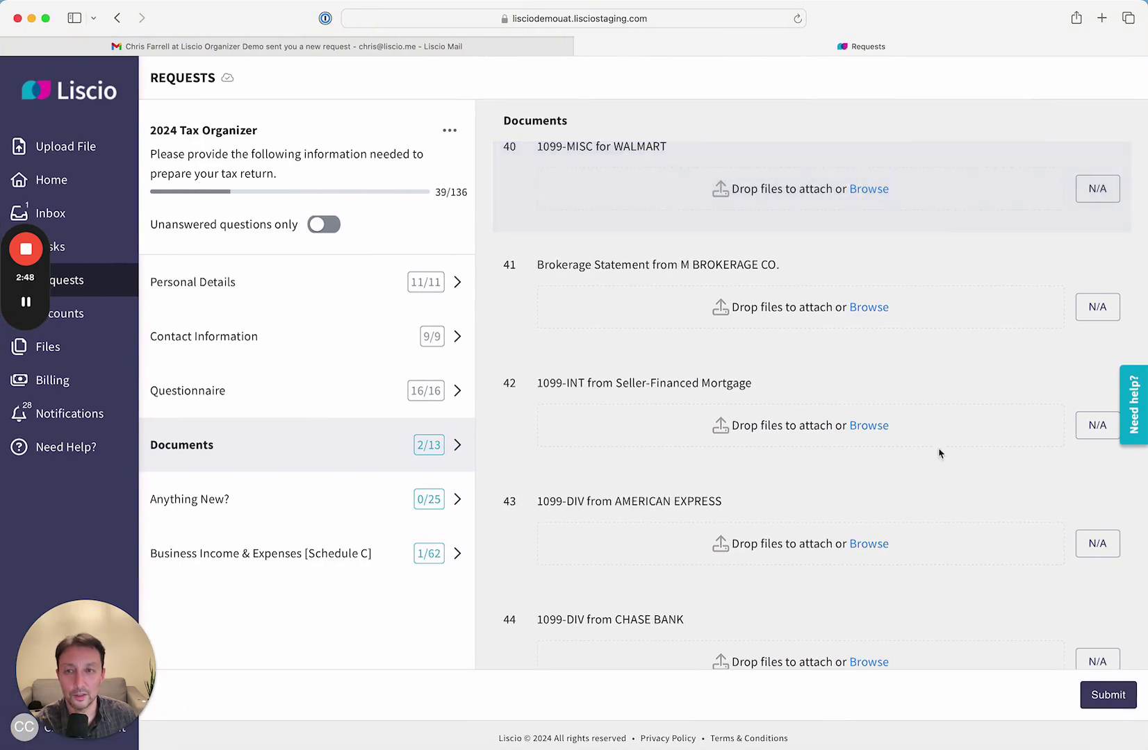
{"action": "left_click", "coordinate": [1107, 191]}
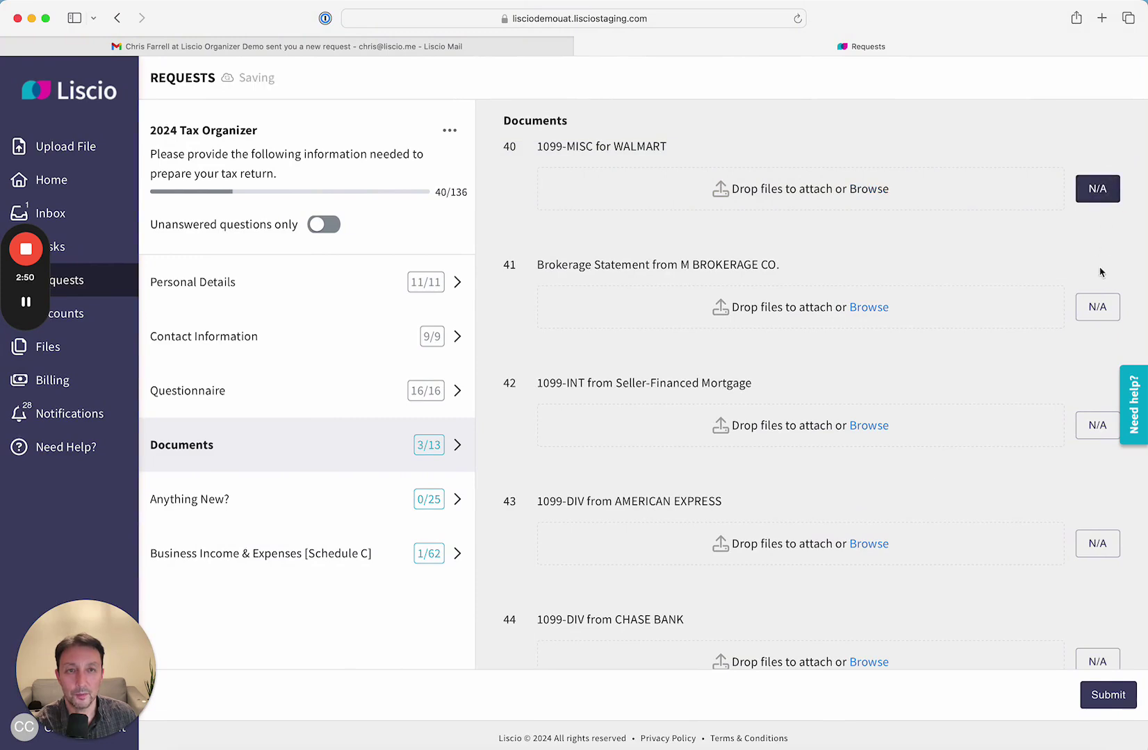
{"action": "left_click", "coordinate": [1098, 305]}
{"action": "left_click", "coordinate": [1097, 424]}
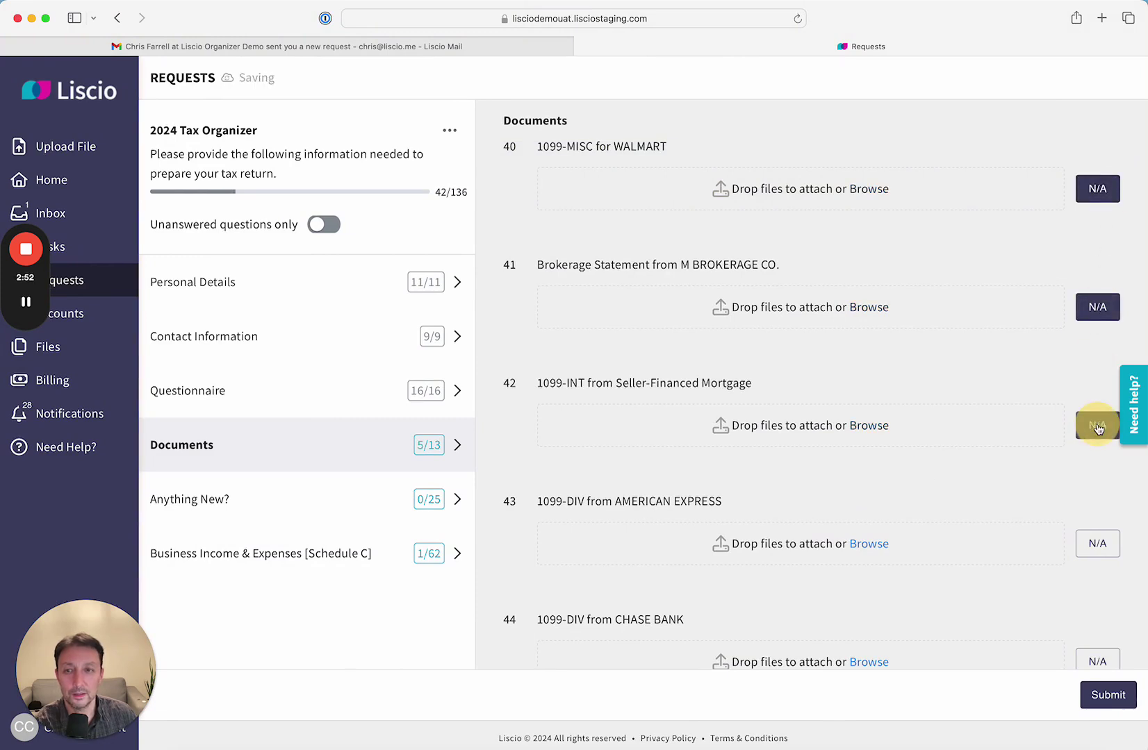
{"action": "left_click", "coordinate": [1092, 547]}
{"action": "scroll", "coordinate": [1046, 548], "scroll_direction": "down", "scroll_amount": 3}
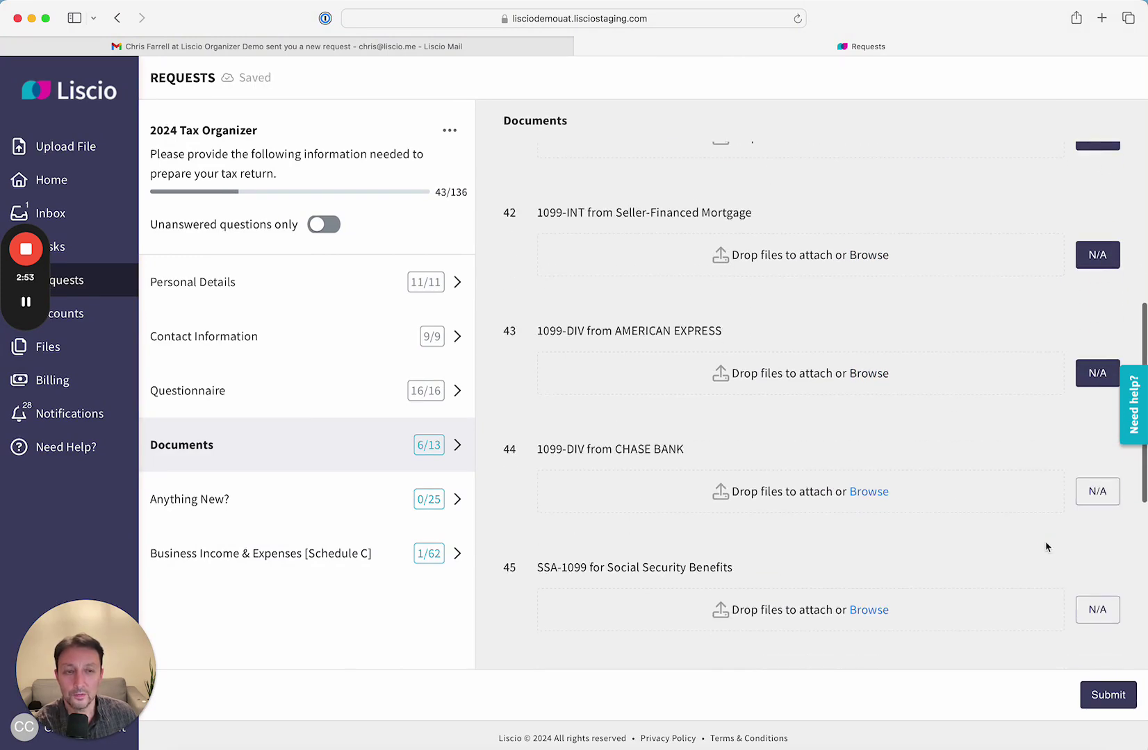
{"action": "left_click", "coordinate": [282, 513]}
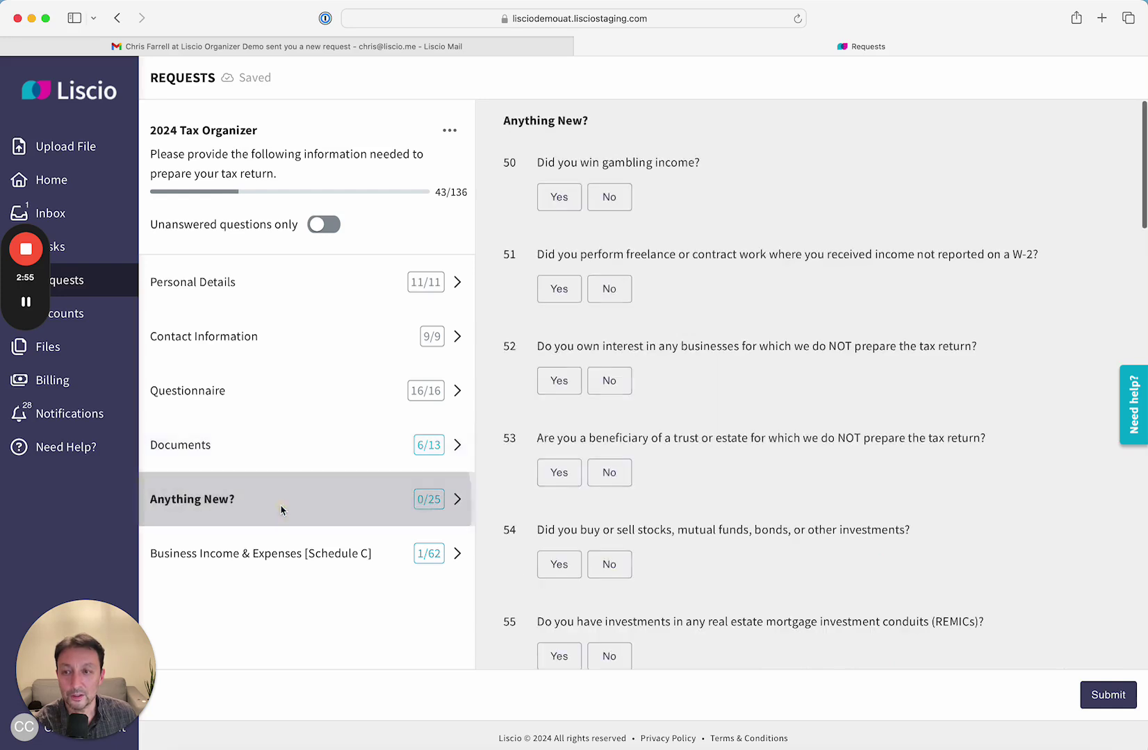
- Answer No to the gambling, freelance, outside business and trust beneficiary questions (50–53)
{"action": "left_click", "coordinate": [616, 200]}
{"action": "left_click", "coordinate": [615, 292]}
{"action": "left_click", "coordinate": [610, 382]}
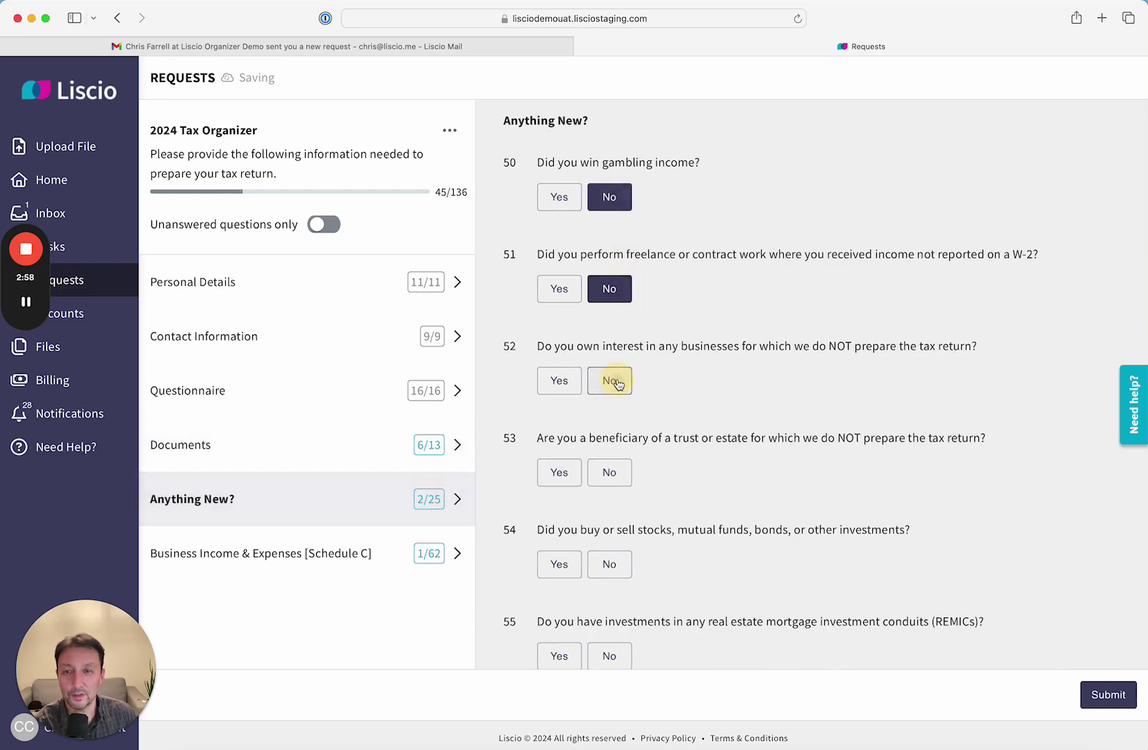
{"action": "left_click", "coordinate": [609, 475]}
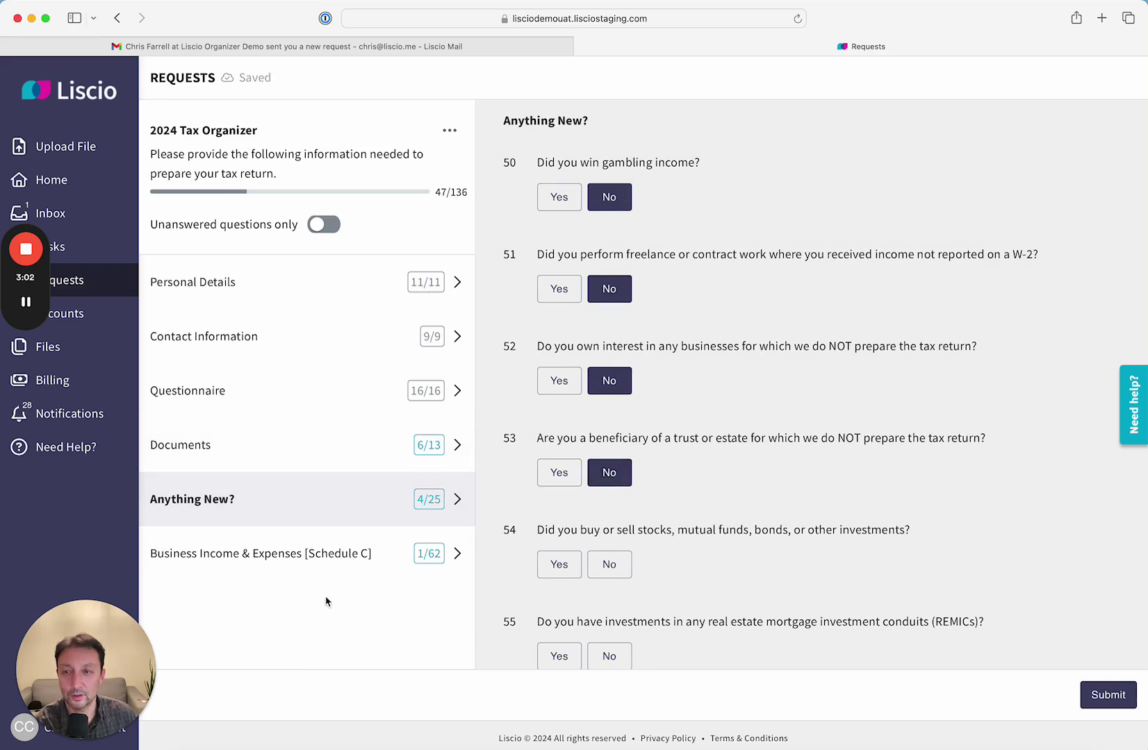
{"action": "left_click", "coordinate": [261, 558]}
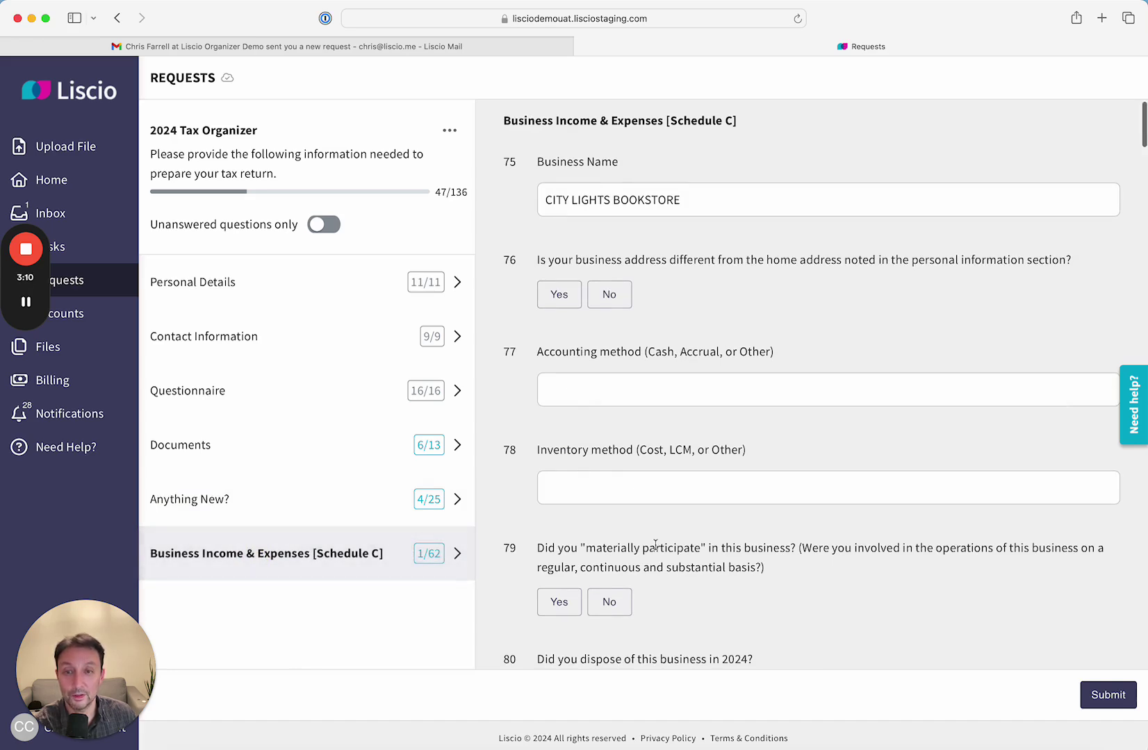
{"action": "scroll", "coordinate": [655, 544], "scroll_direction": "down", "scroll_amount": 10}
{"action": "scroll", "coordinate": [656, 545], "scroll_direction": "down", "scroll_amount": 10}
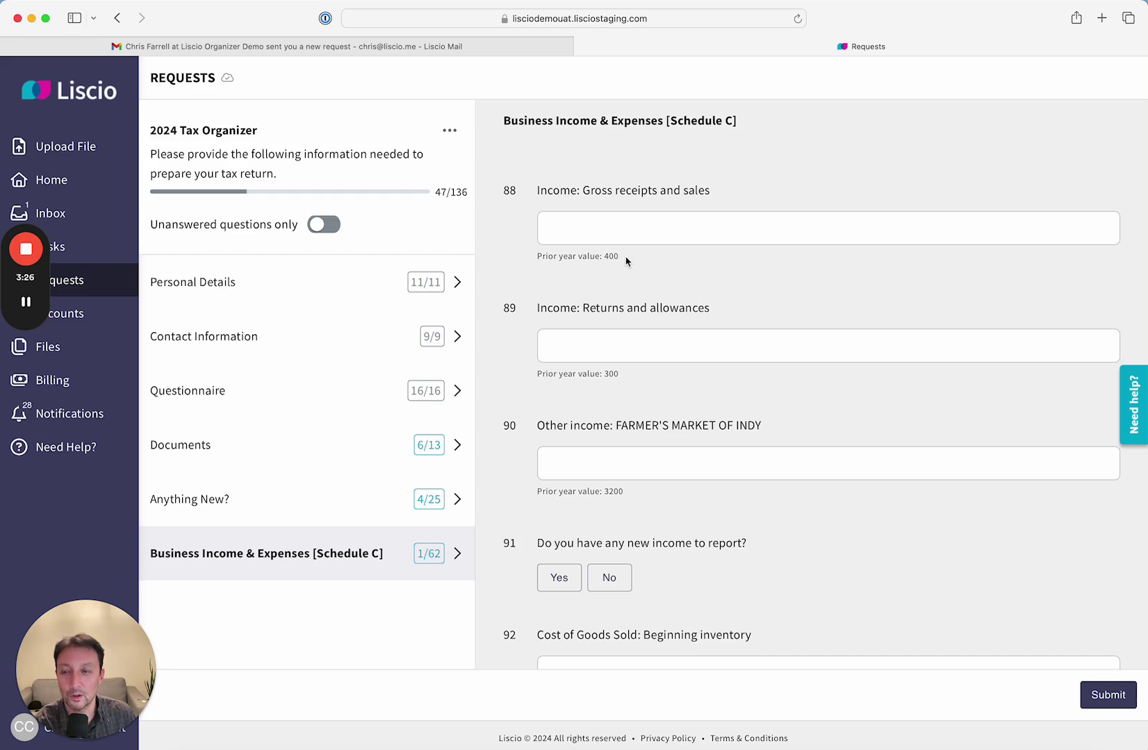
- Submit the 2024 Tax Organizer at 47/136 answered, triggering the unanswered-questions confirmation
{"action": "left_click", "coordinate": [1105, 693]}
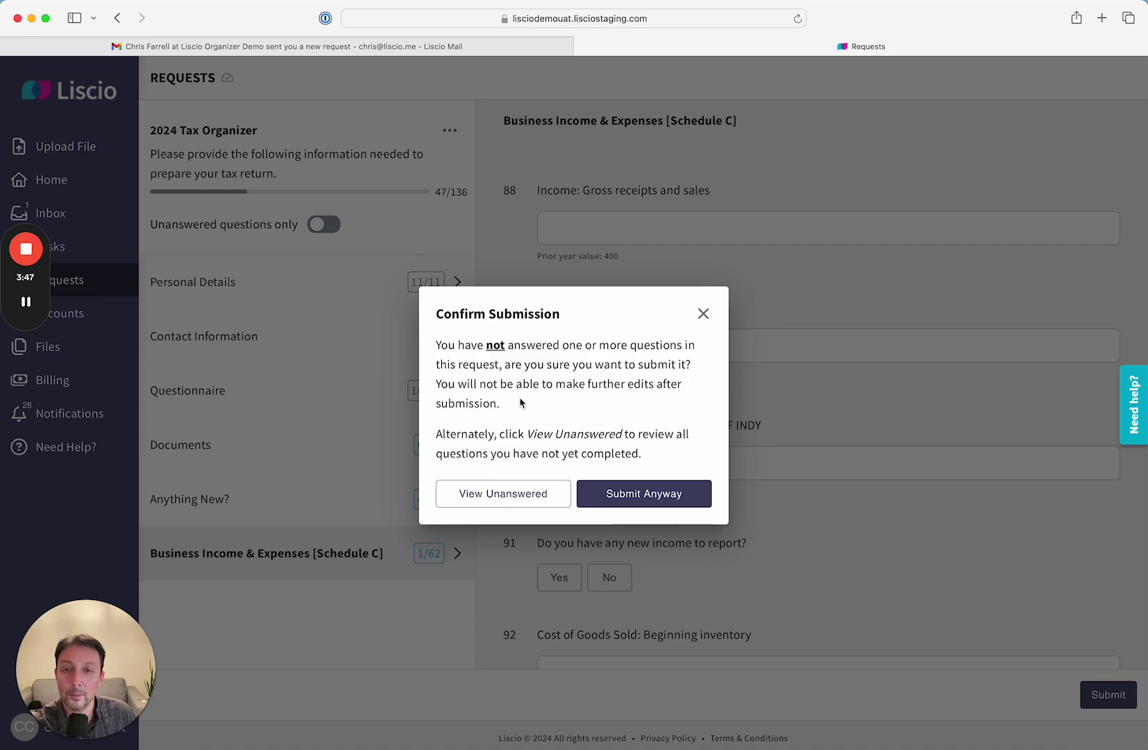
- Show only unanswered questions in the Anything New? section, then submit the organizer at 47/136
{"action": "left_click", "coordinate": [508, 495]}
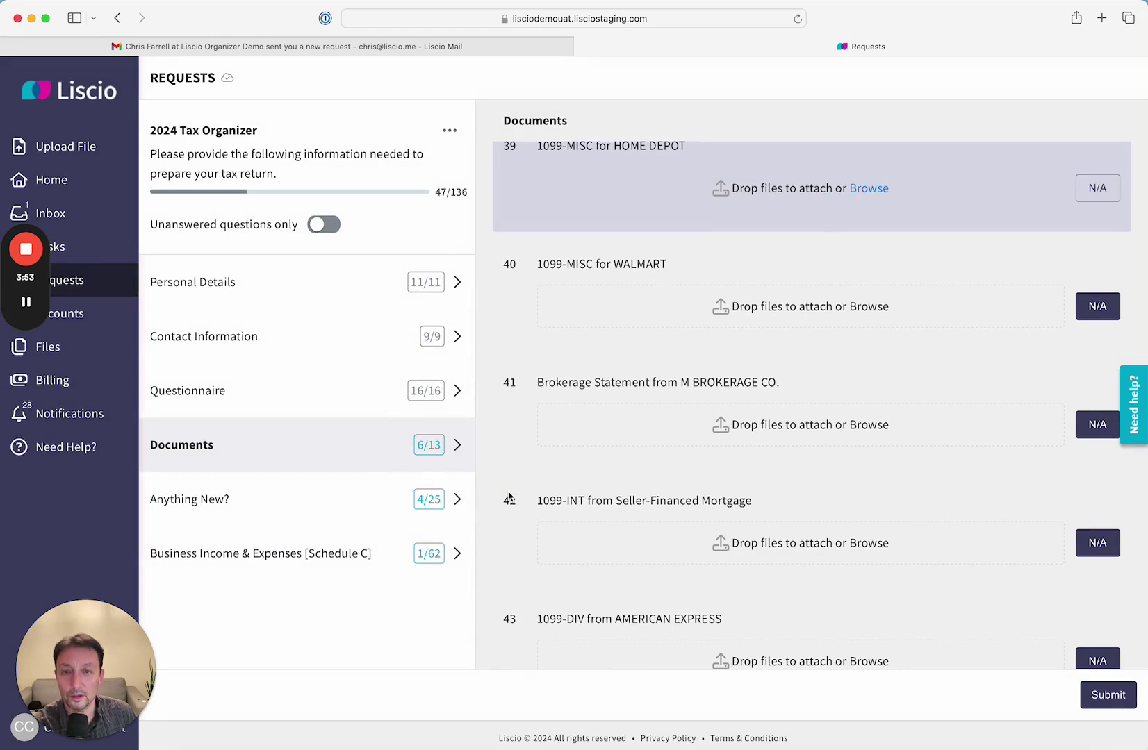
{"action": "left_click", "coordinate": [383, 499]}
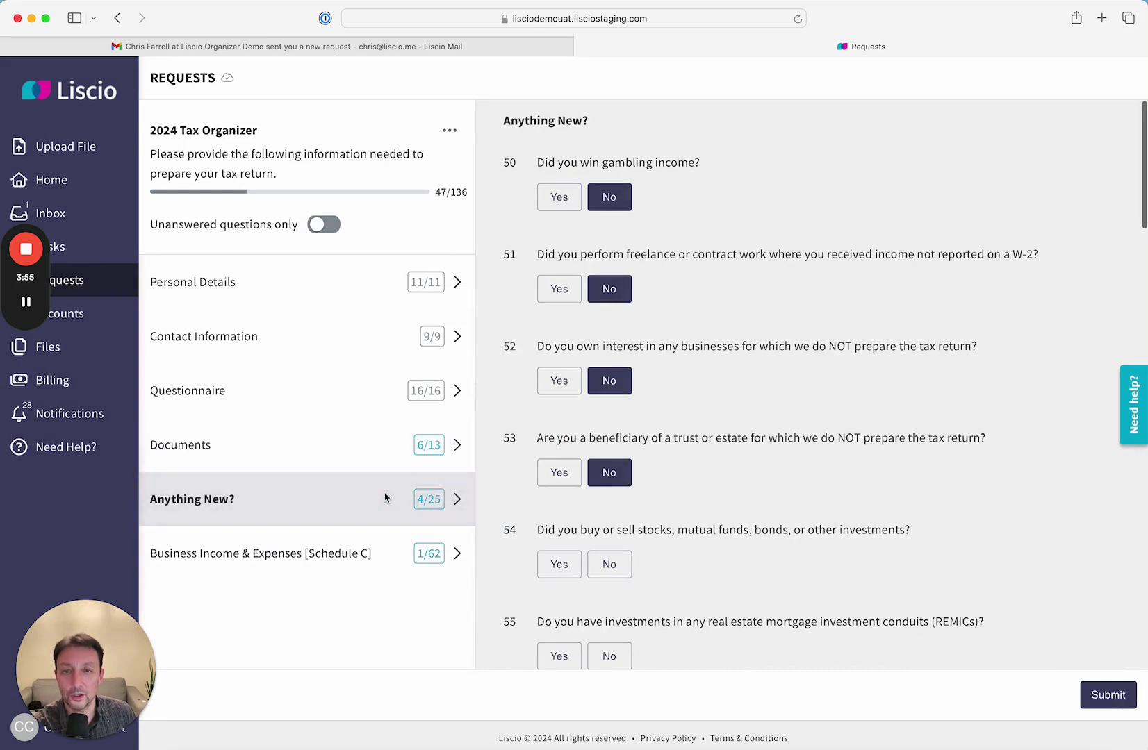
{"action": "left_click", "coordinate": [334, 232]}
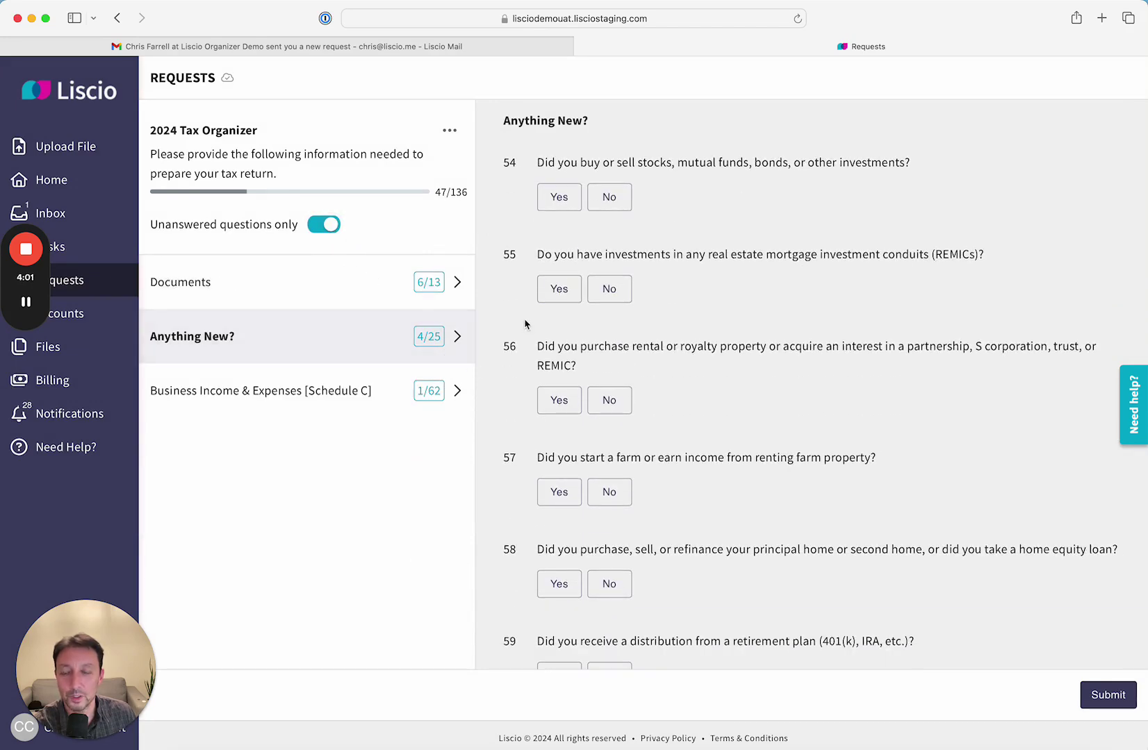
{"action": "left_click", "coordinate": [1110, 701]}
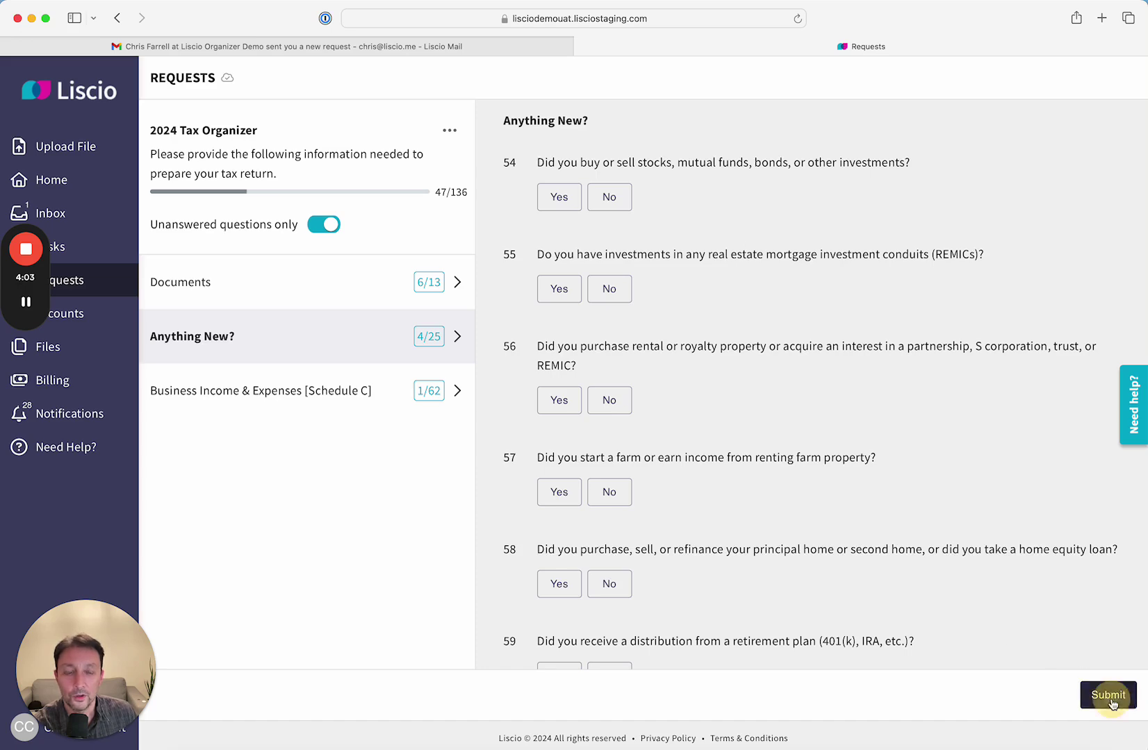
{"action": "left_click", "coordinate": [664, 496]}
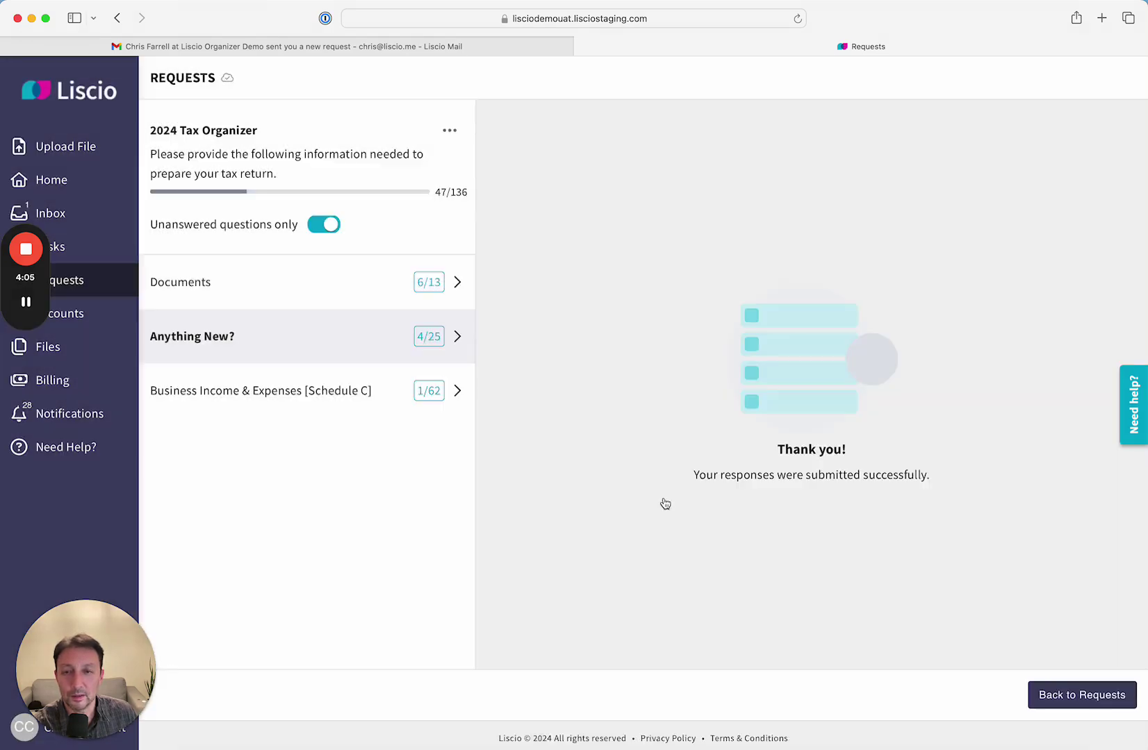